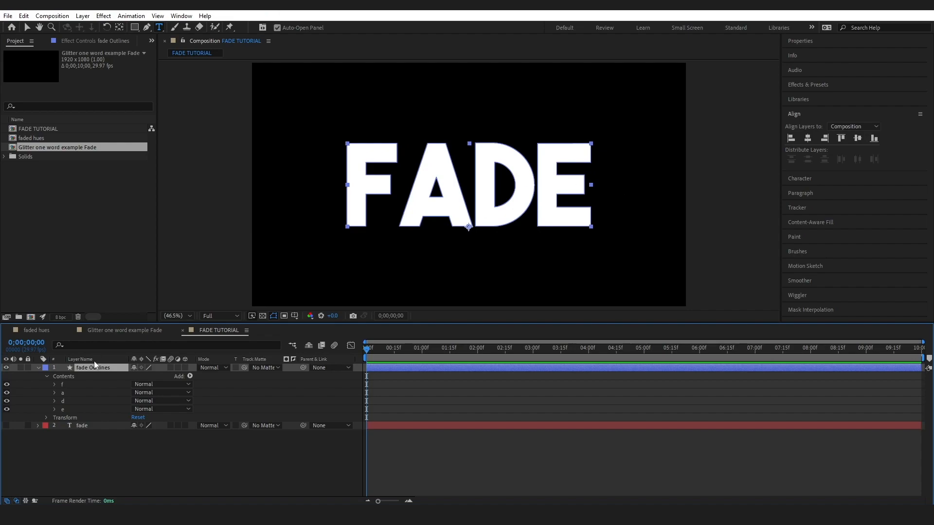
- Duplicate the fade Outlines layer three times
key("ctrl+d")
key("ctrl+d")
key("ctrl+d")
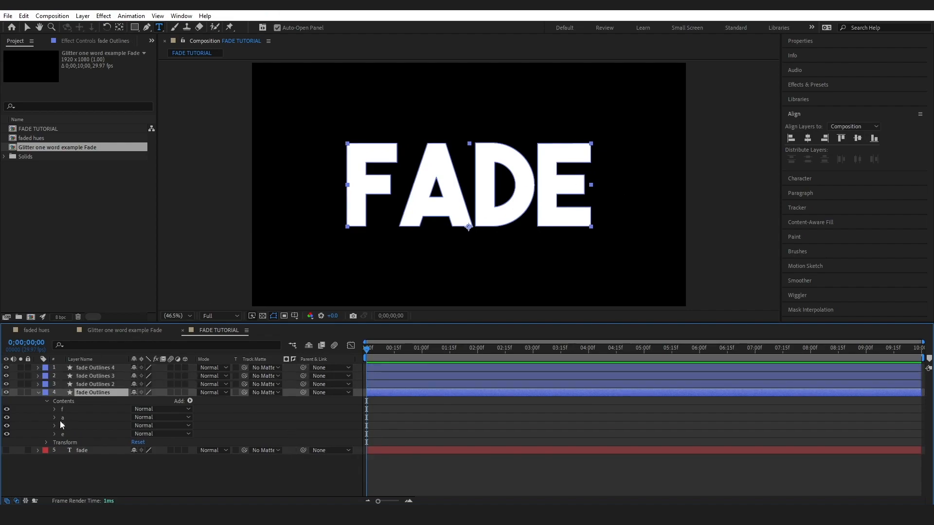
- Delete the a, d and e letter groups from the original fade Outlines layer, keeping only f
left_click(61, 417)
left_click(66, 433, "shift")
key("Delete")
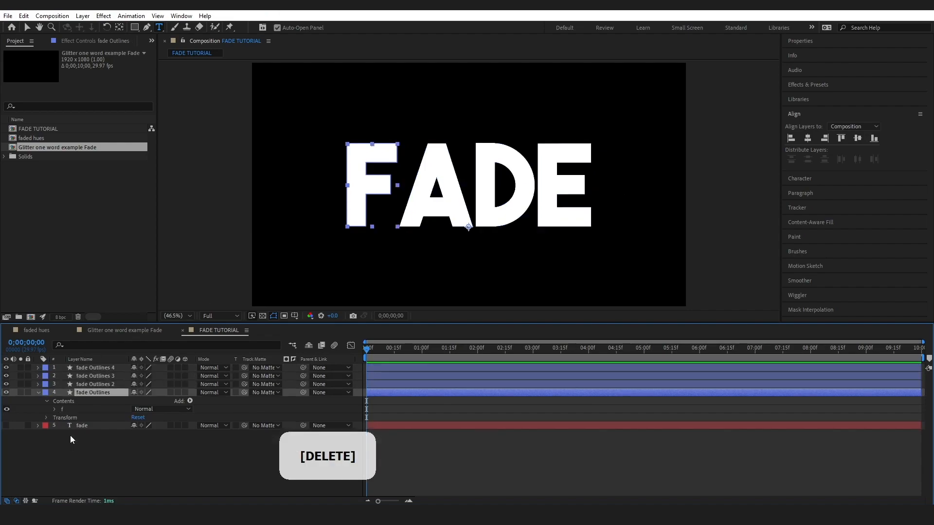
- Delete the f, d and e letter groups from the fade Outlines 2 layer, keeping only a
left_click(81, 384)
left_click(37, 384)
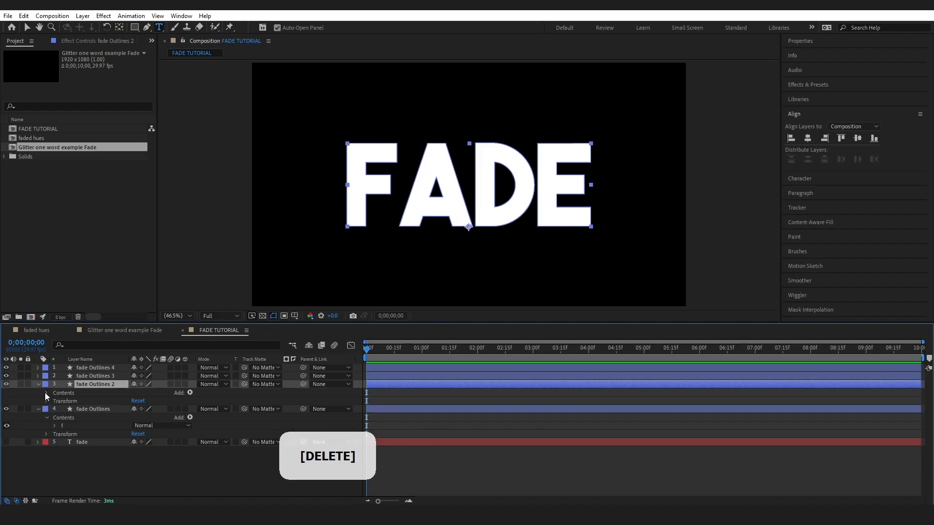
left_click(46, 393)
left_click(70, 401)
left_click(70, 417, "ctrl")
left_click(69, 425, "ctrl")
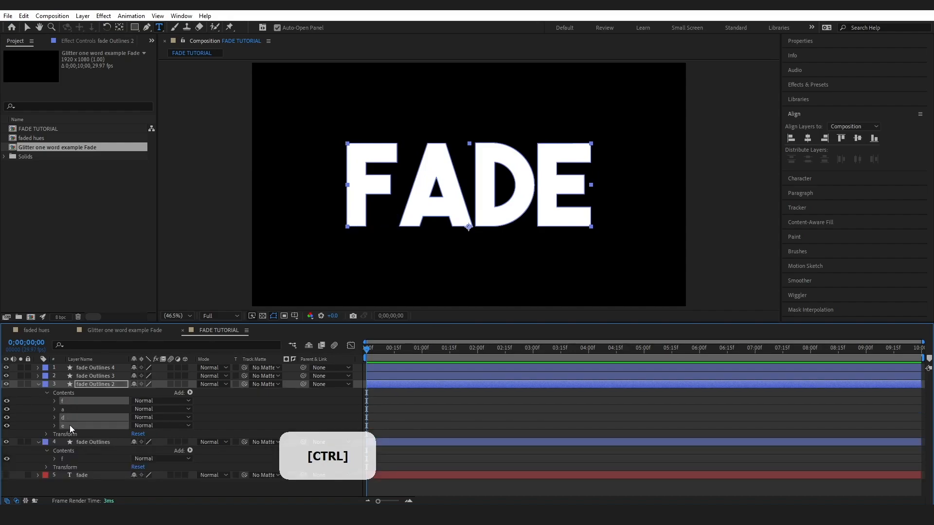
key("Delete")
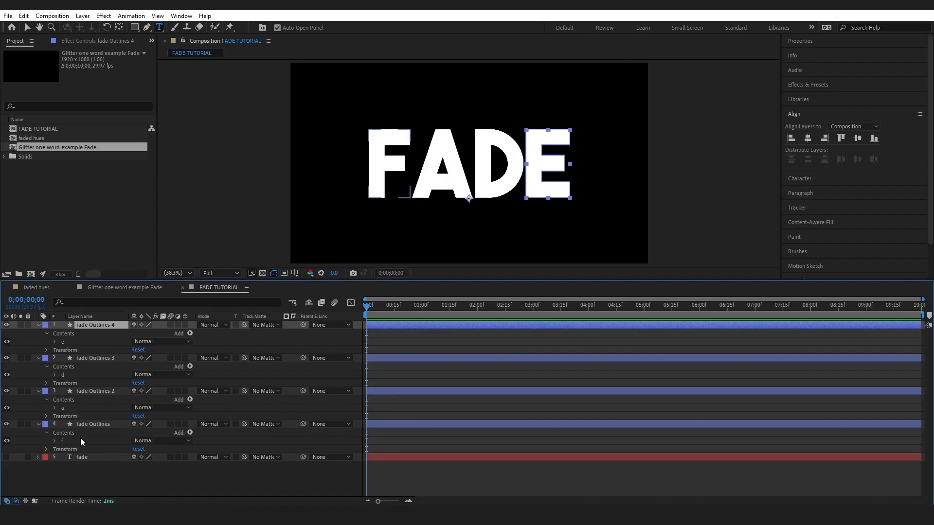
left_click(84, 424)
left_click(89, 392)
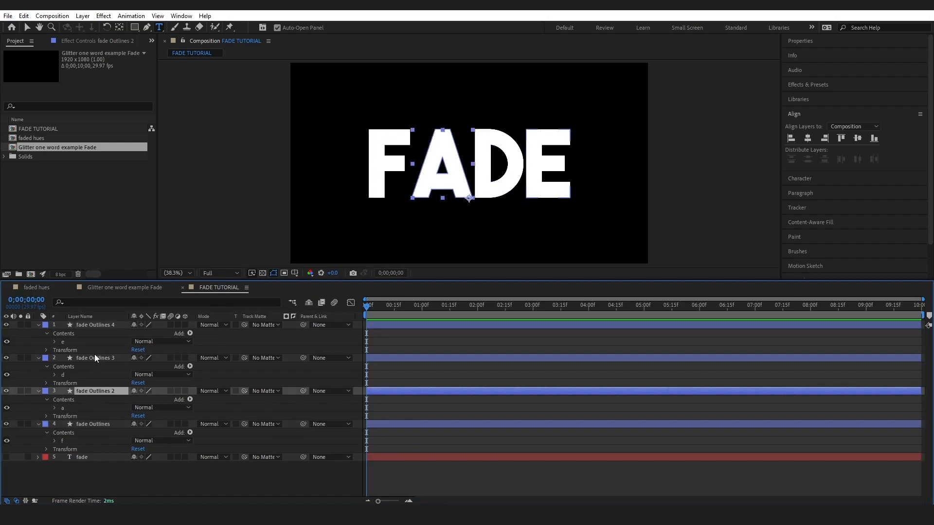
left_click(96, 357)
left_click(98, 326)
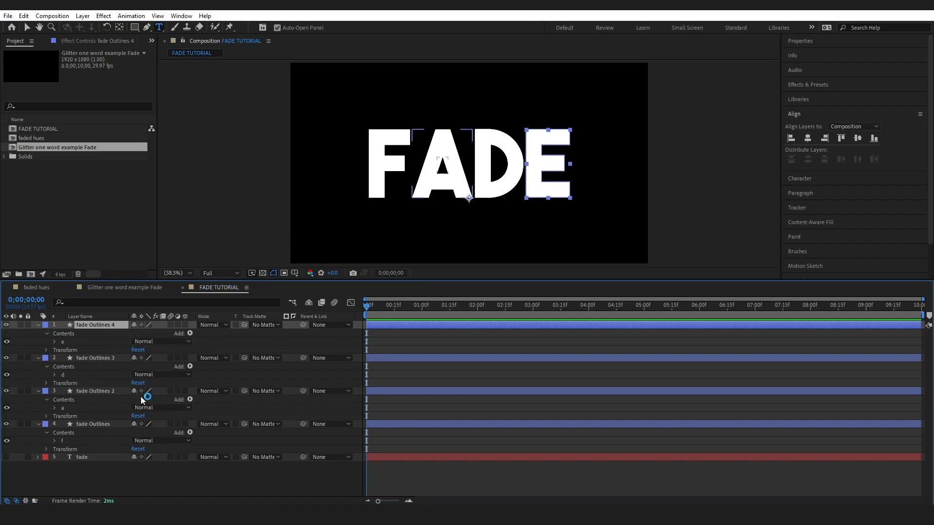
- Duplicate each of the four single-letter outline layers, F, A, D and E, twice
left_click(94, 424)
key("ctrl+d")
key("ctrl+d")
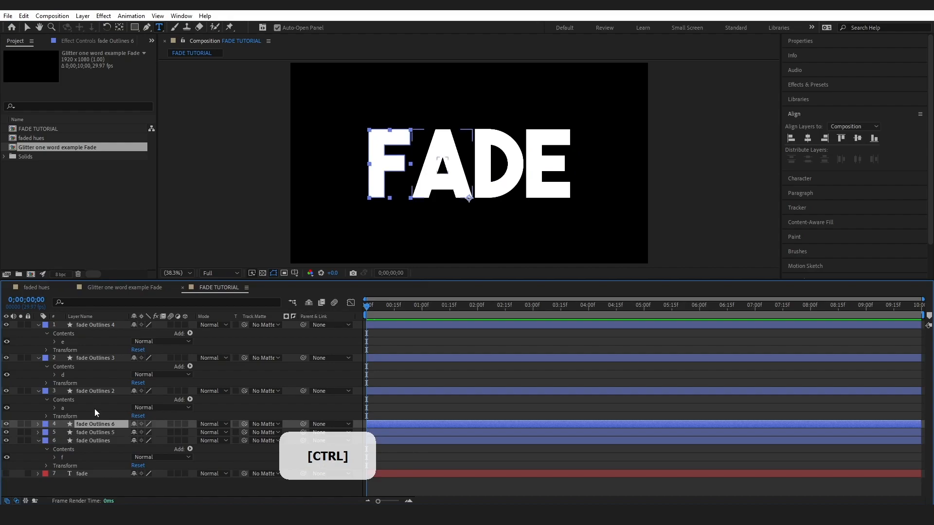
left_click(92, 391)
key("ctrl+d")
key("ctrl+d")
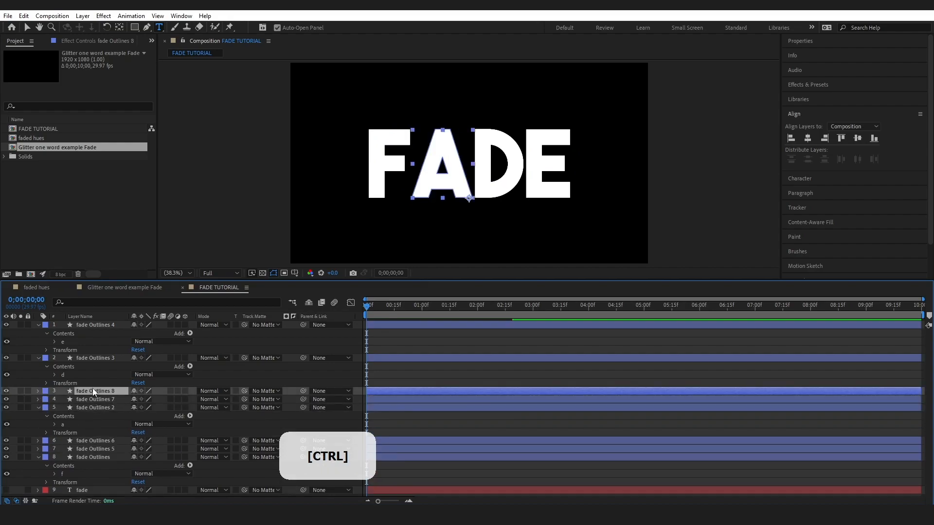
left_click(95, 358)
key("ctrl+d")
key("ctrl+d")
left_click(103, 324)
key("ctrl+d")
key("ctrl+d")
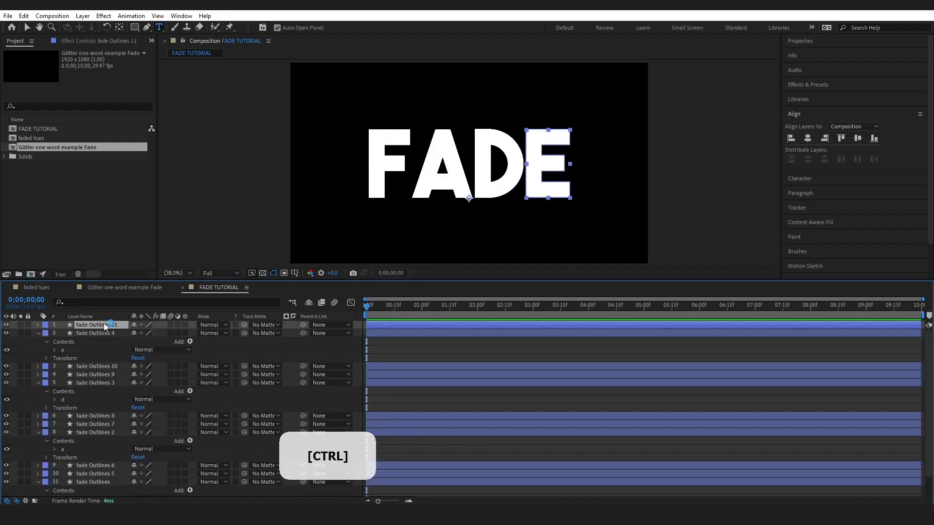
left_click(99, 333)
left_click(98, 340)
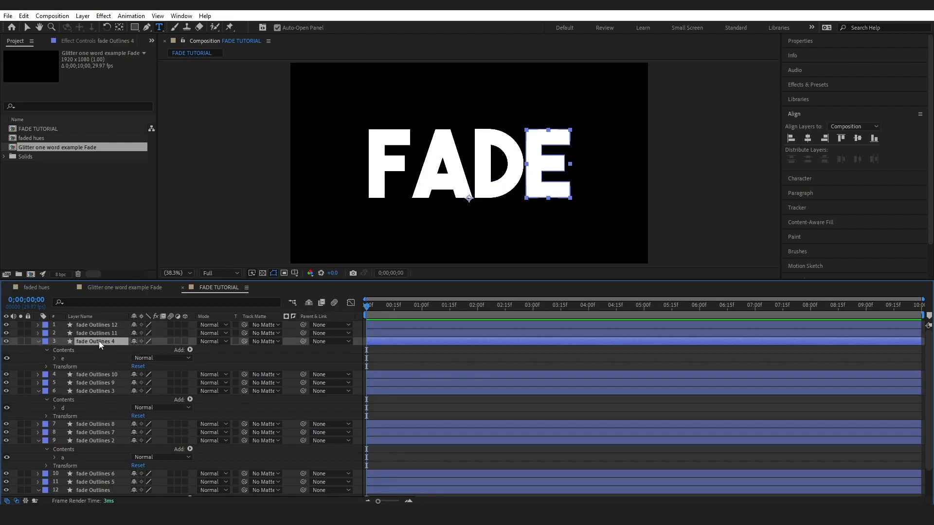
left_click(94, 375)
left_click(93, 383)
left_click(95, 391)
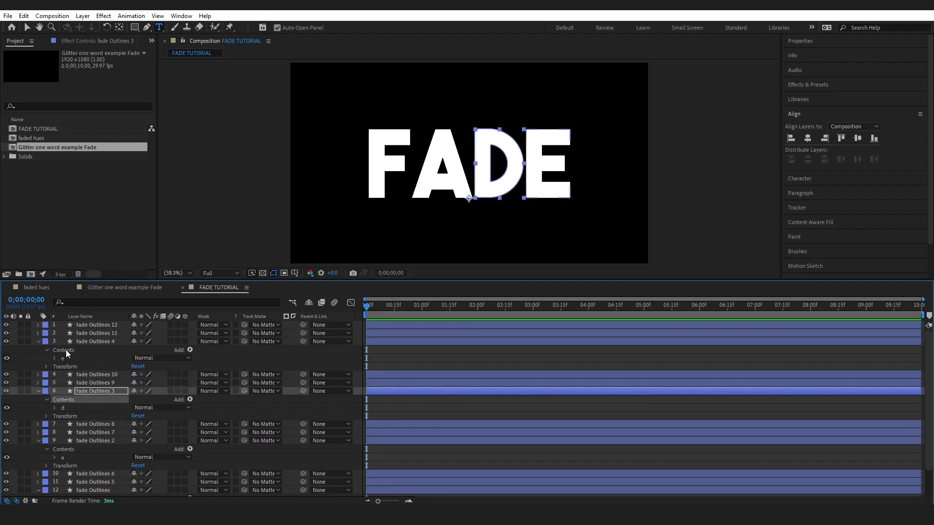
- Rename the original fade Outlines layer, which holds the letter f, as F Colour
left_click_drag(48, 281, 49, 243)
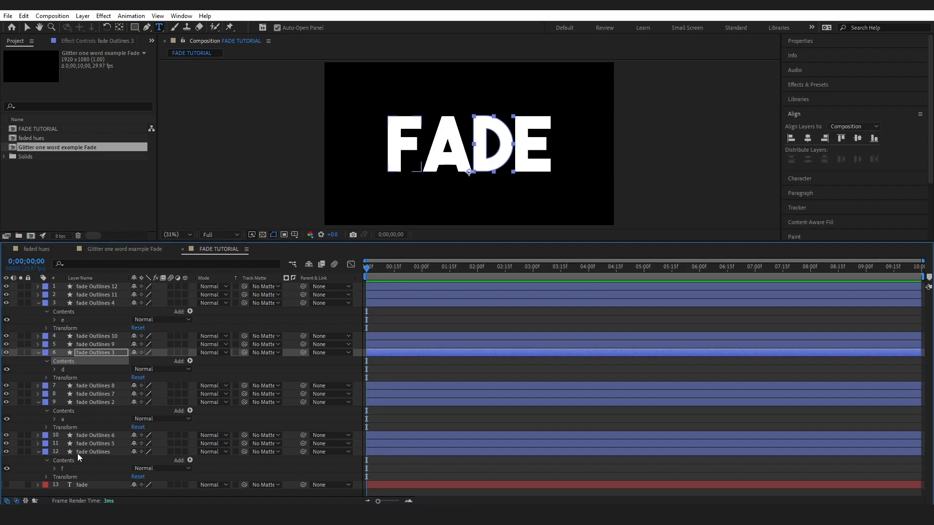
right_click(96, 451)
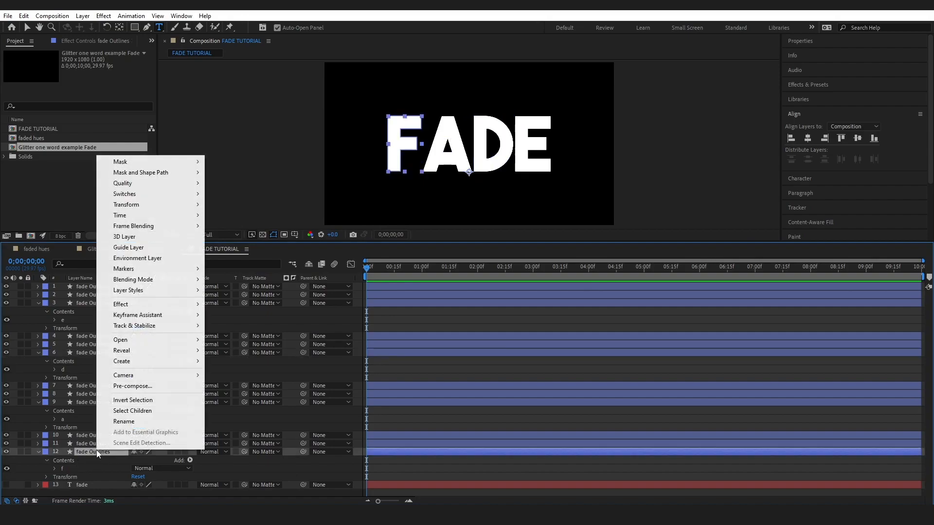
left_click(138, 422)
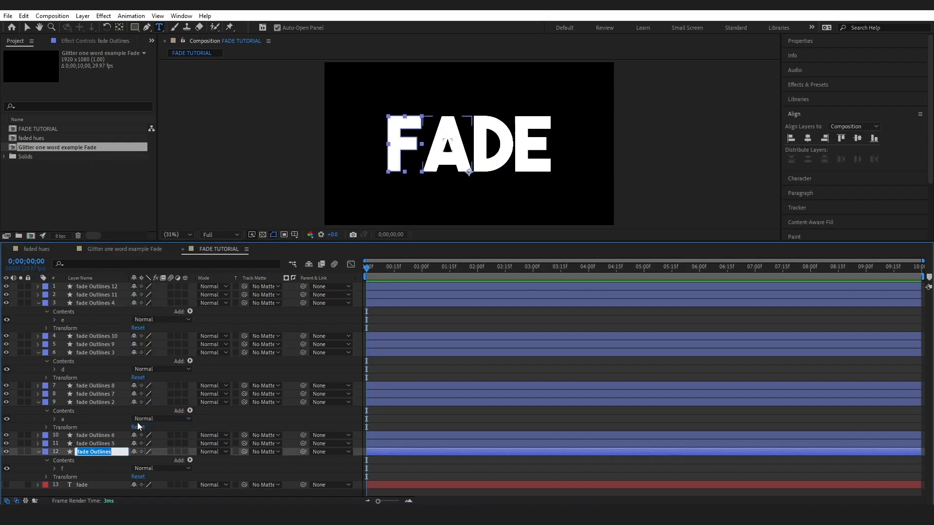
type("F")
key("Caps_Lock")
key("Caps_Lock")
type("C")
key("Caps_Lock")
type("olour")
- Rename the fade Outlines 5 layer as F Choke
right_click(105, 443)
left_click(128, 419)
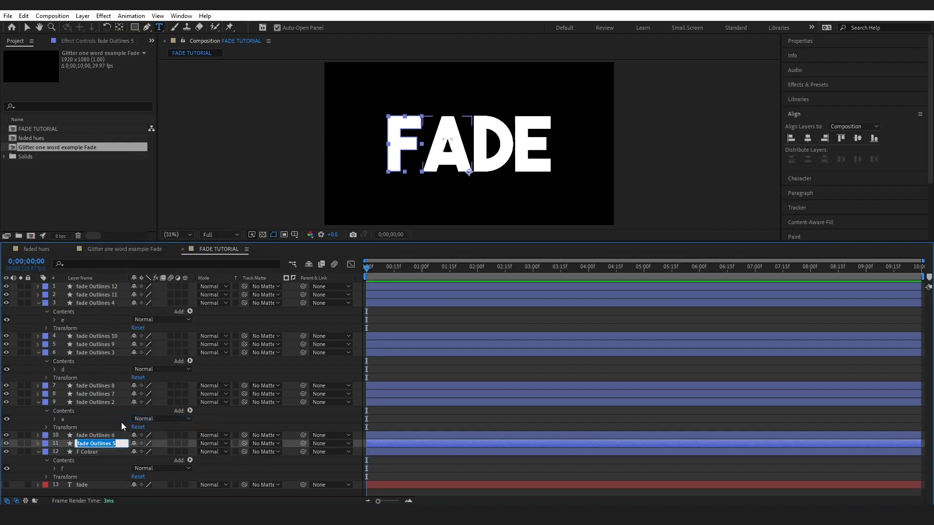
key("Caps_Lock")
type("F Cho")
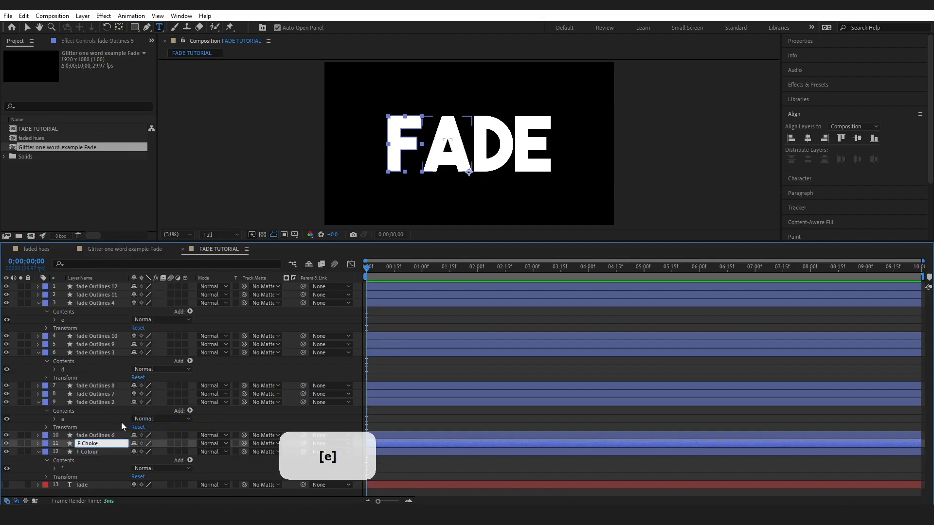
type("ke")
- Rename the fade Outlines 6 layer as F Blur Mask, and select the fade Outlines 2 layer
right_click(105, 435)
left_click(132, 409)
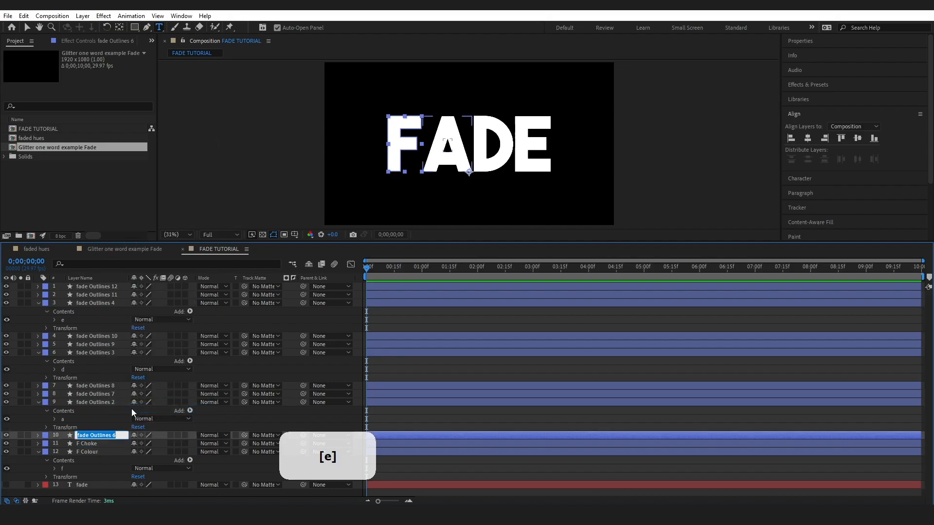
type("F Blur Mask")
left_click(81, 404)
right_click(81, 405)
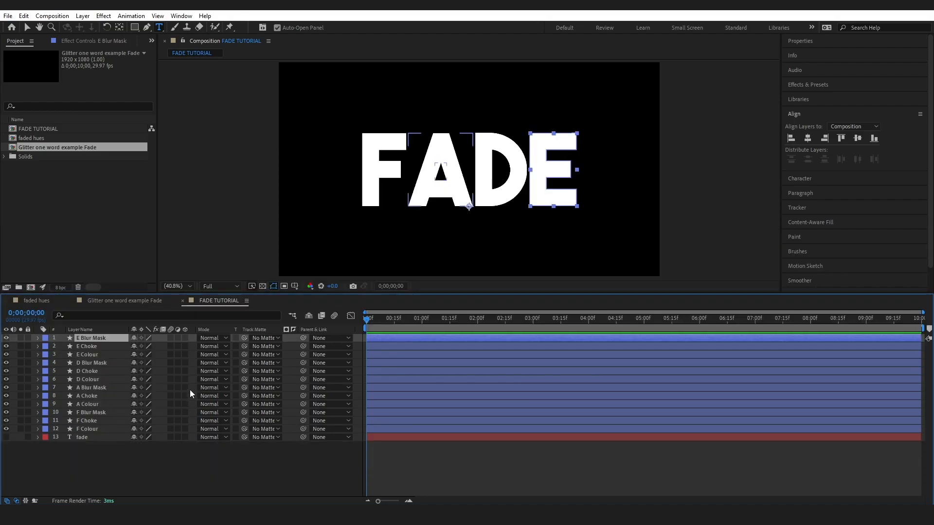
- Parent the F Blur Mask layer to F Choke, F Choke to F Colour, and A Blur Mask to A Choke
left_click(106, 411)
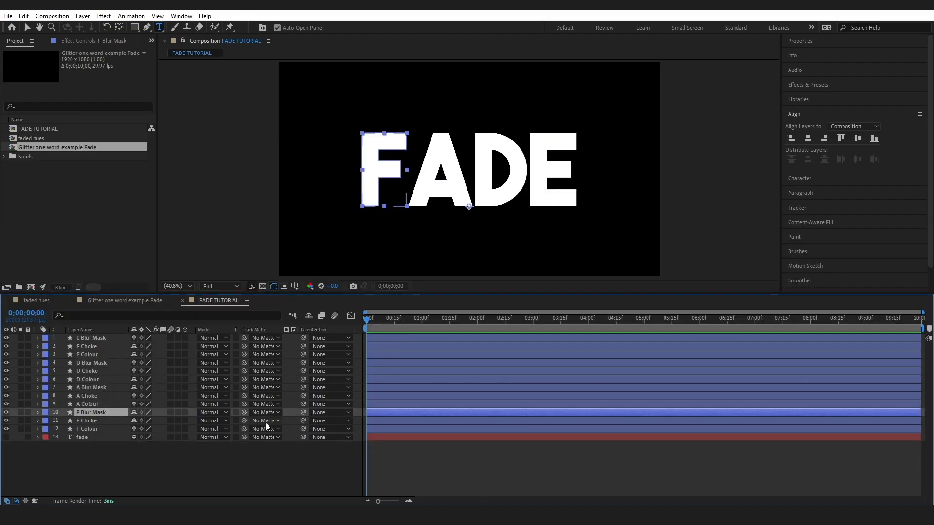
left_click_drag(304, 412, 93, 423)
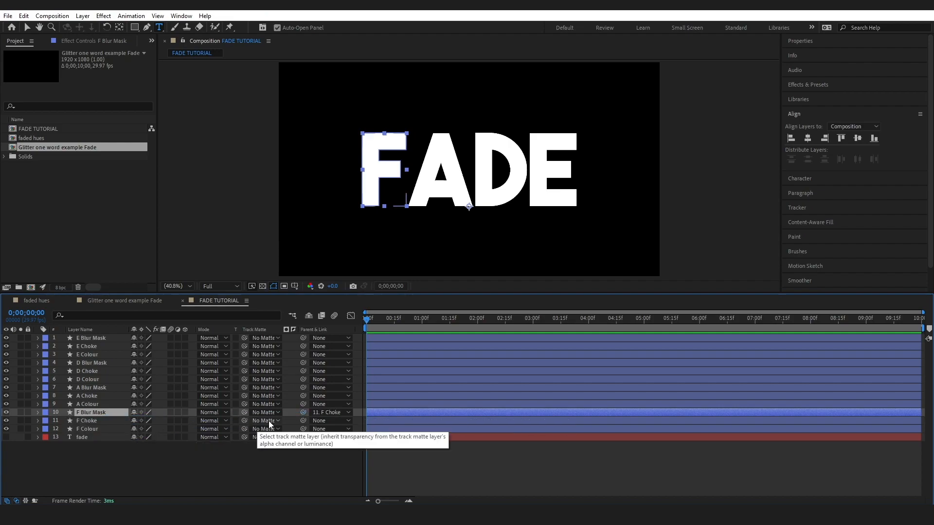
left_click_drag(303, 420, 90, 428)
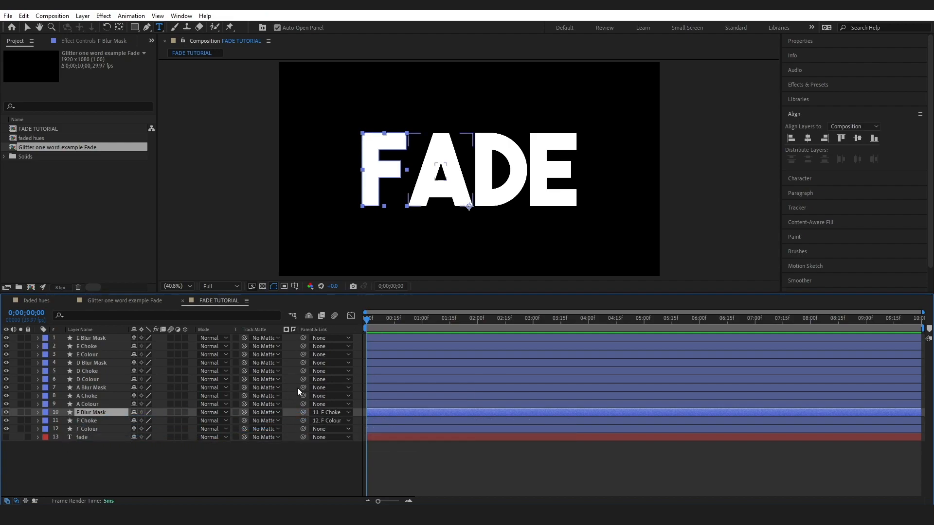
left_click_drag(303, 387, 93, 396)
left_click(144, 363)
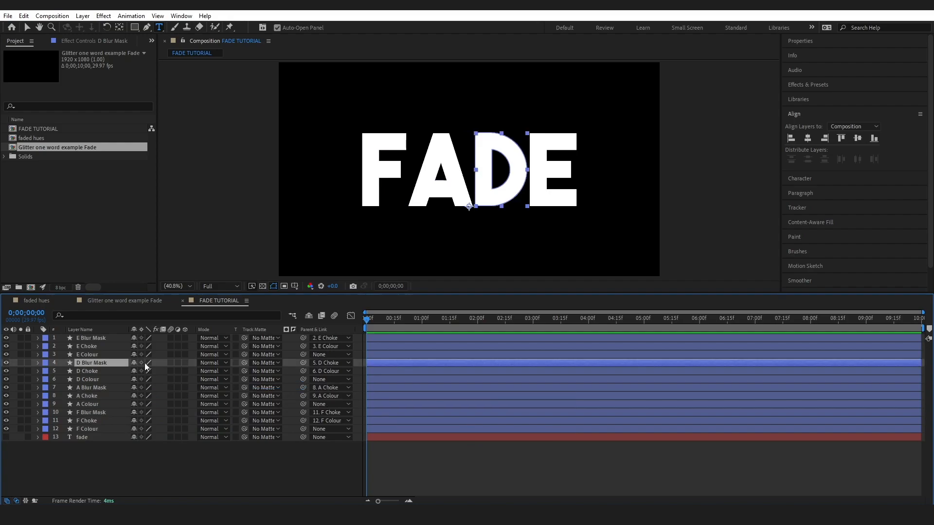
- Test the parenting by moving the E Colour letter away from the word with the Selection tool, and undo the move
left_click(89, 354)
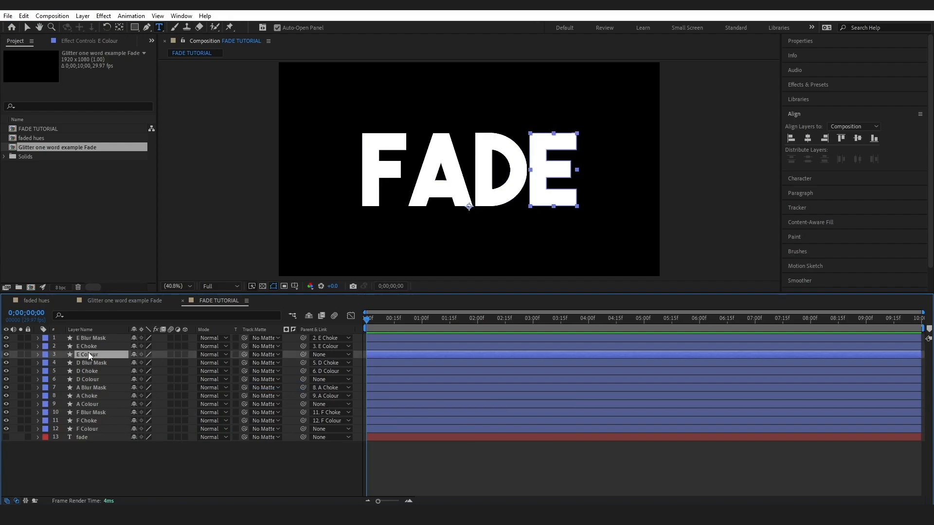
left_click(28, 27)
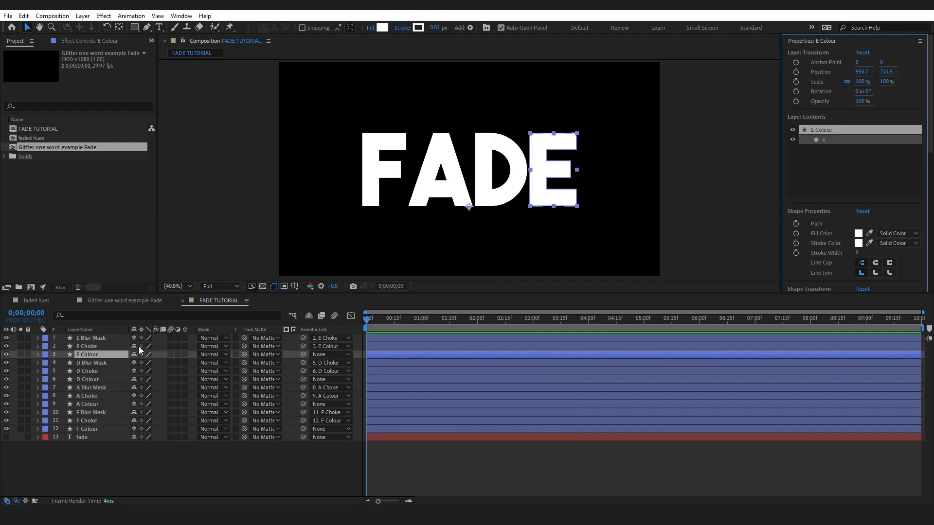
left_click_drag(544, 170, 567, 177)
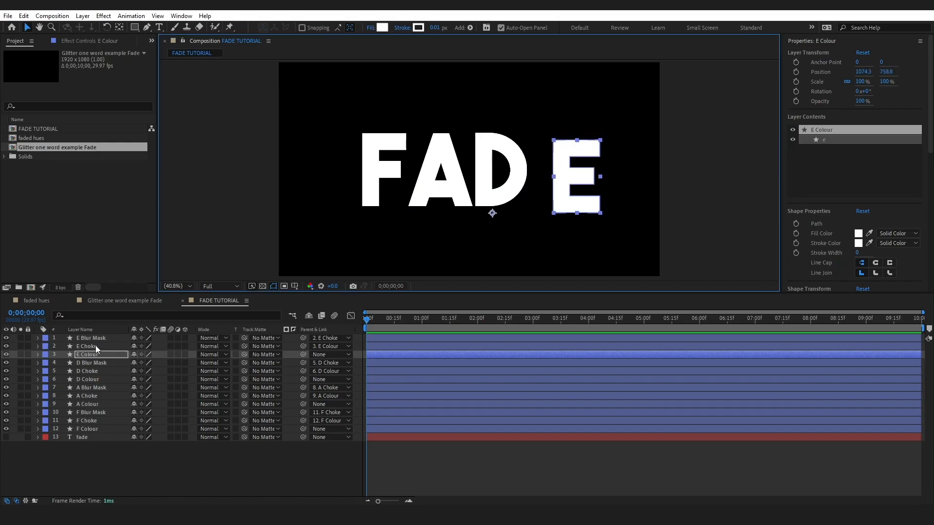
key("ctrl+z")
- Move the F Colour letter outward from the A to a position of about 807, 720
left_click(88, 429)
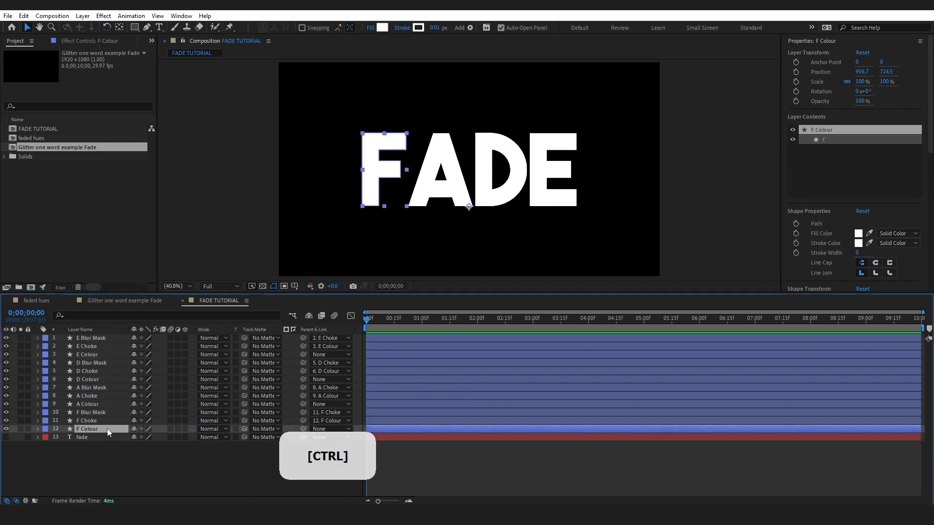
left_click_drag(375, 170, 345, 169)
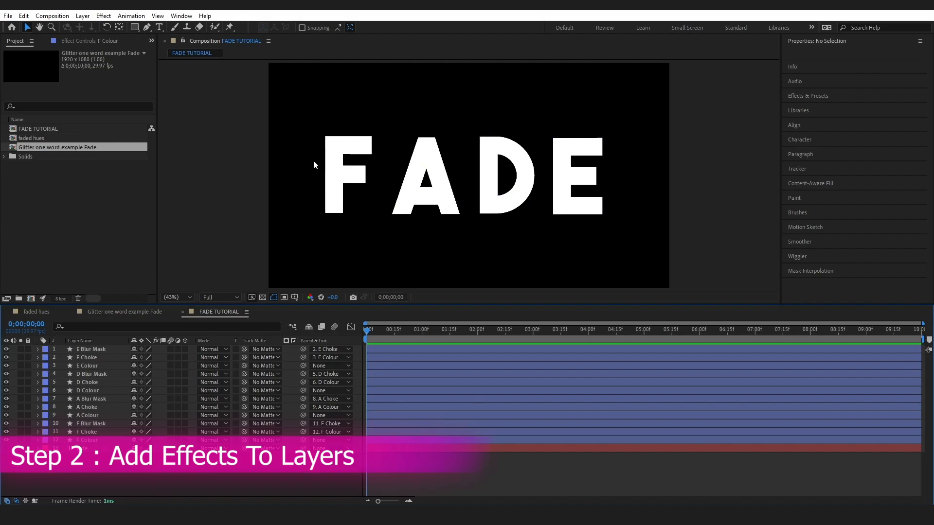
- Hide every letter layer except F Colour and add a Gradient Fill to its f group
left_click_drag(5, 356, 7, 432)
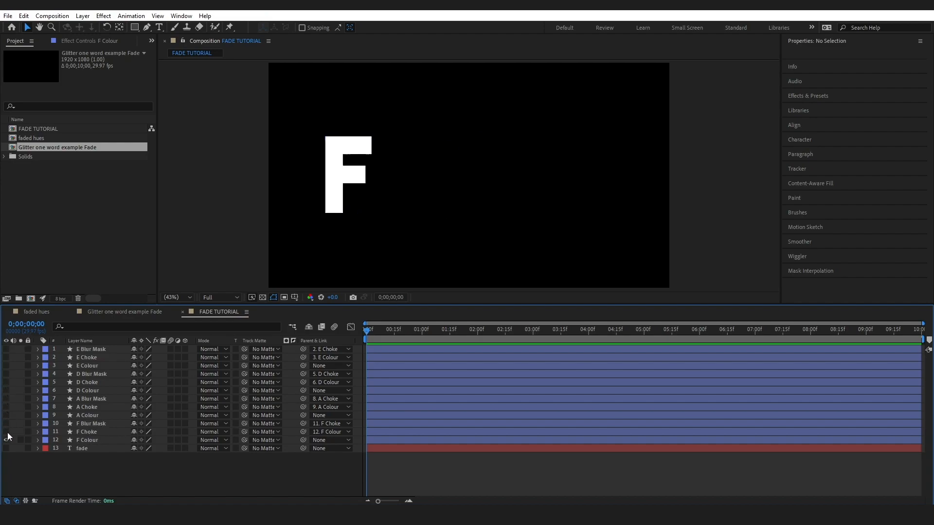
left_click(84, 441)
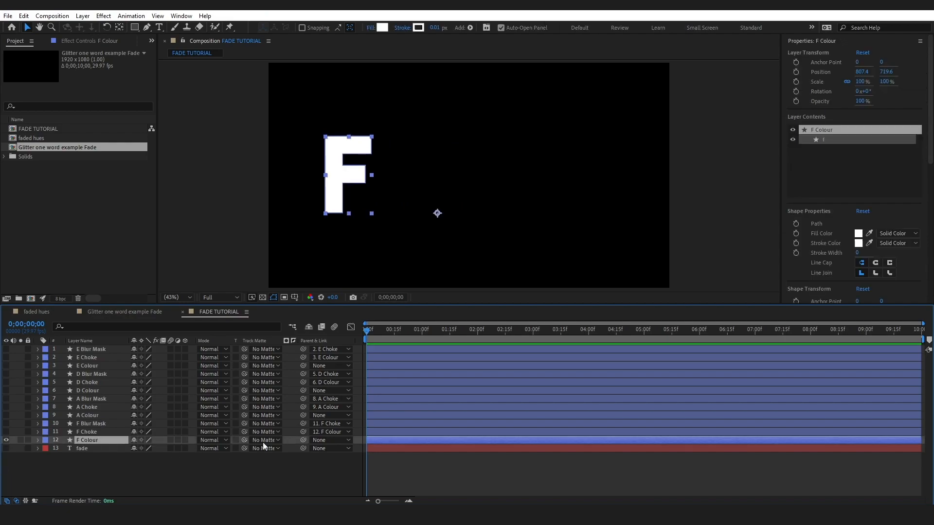
left_click(37, 440)
left_click(56, 451)
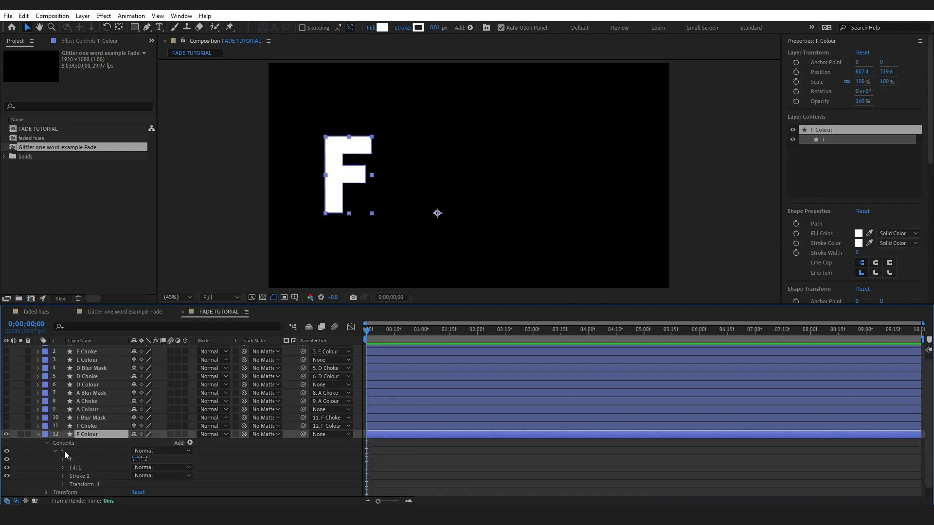
left_click(64, 451)
left_click(189, 443)
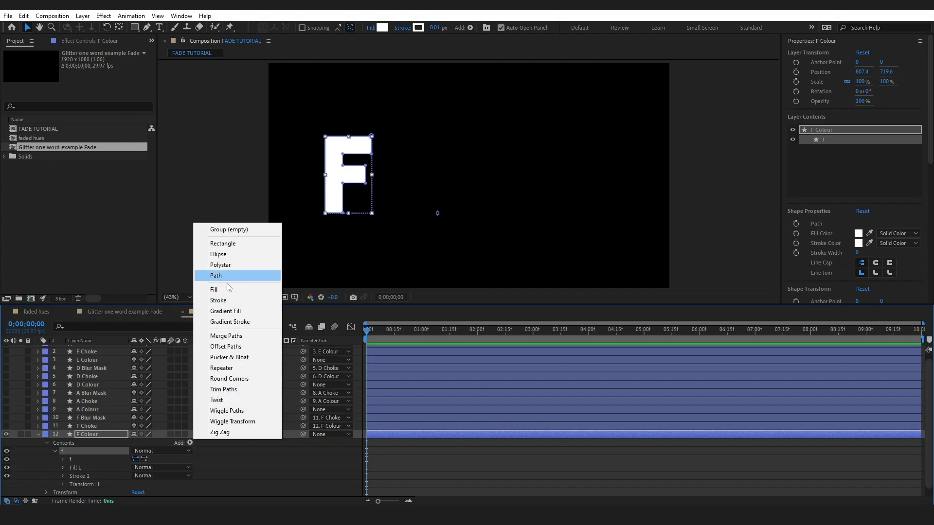
left_click(225, 311)
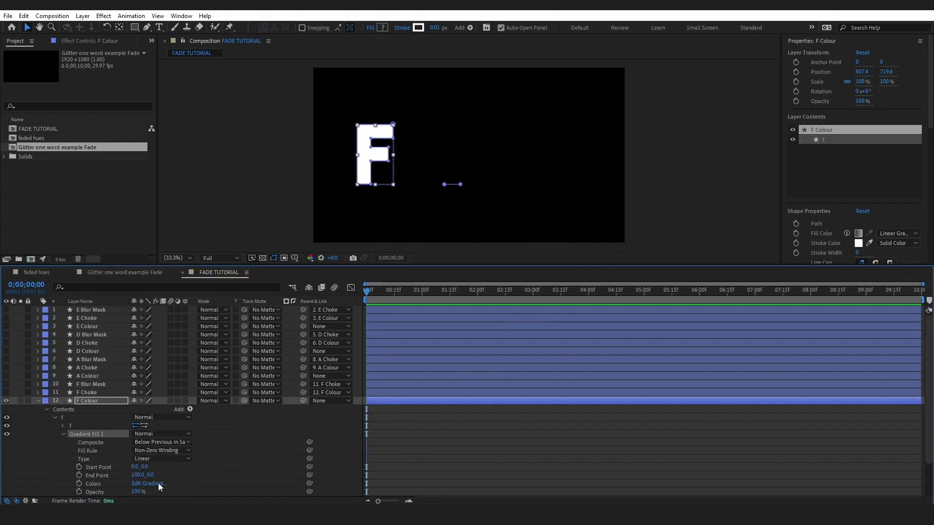
- Set the F Colour gradient to run from blue to red (FF0042), and place its start above and its end just below the F
left_click(148, 483)
left_click_drag(688, 329, 708, 319)
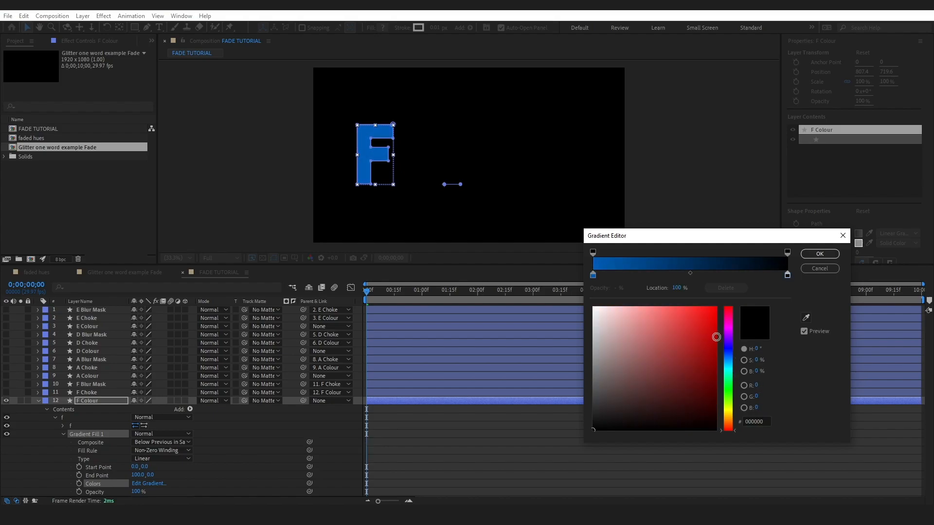
left_click_drag(727, 330, 731, 318)
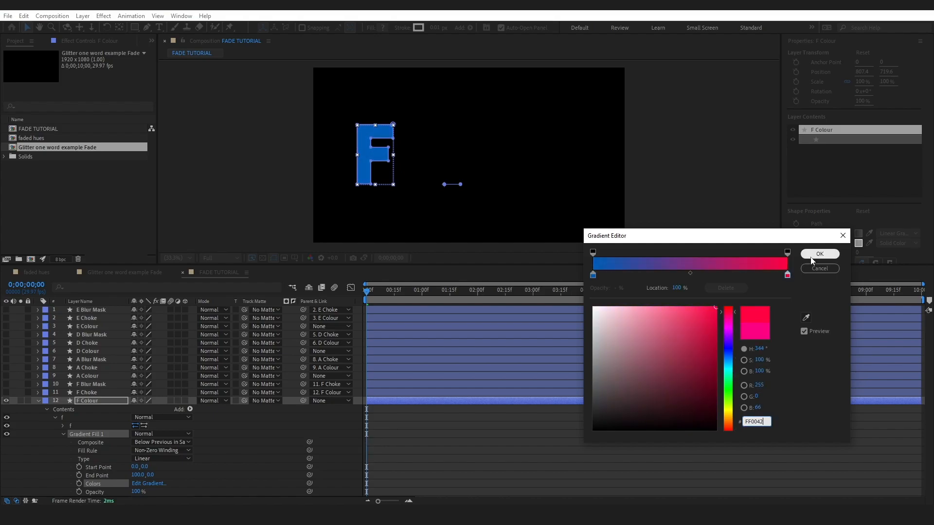
left_click(819, 253)
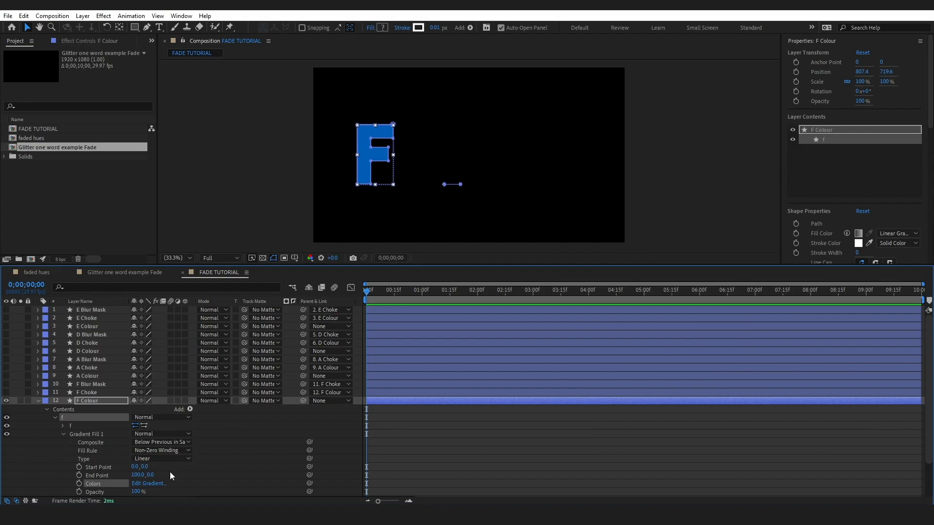
left_click_drag(445, 185, 344, 110)
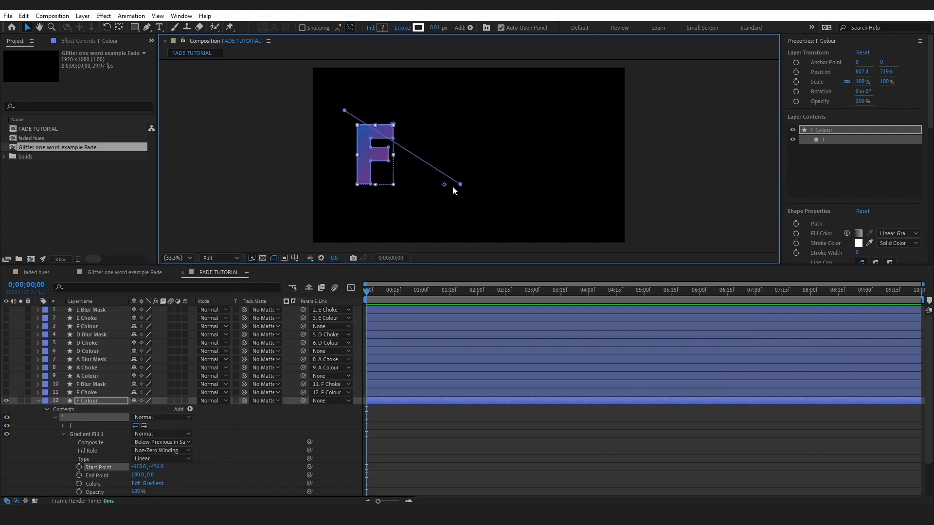
left_click_drag(460, 186, 375, 189)
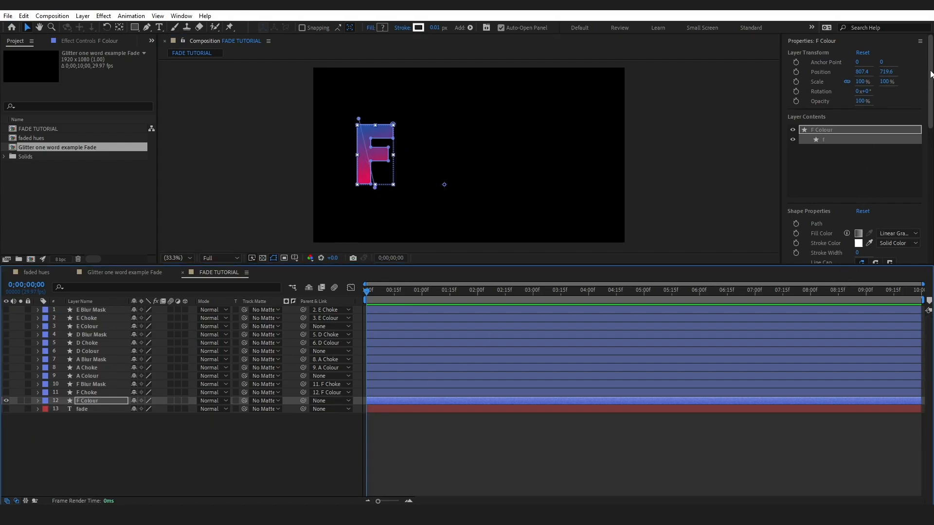
- Find the Matte Choker effect and apply it to the F Colour layer
key("ctrl+5")
key("BackSpace")
type("matte")
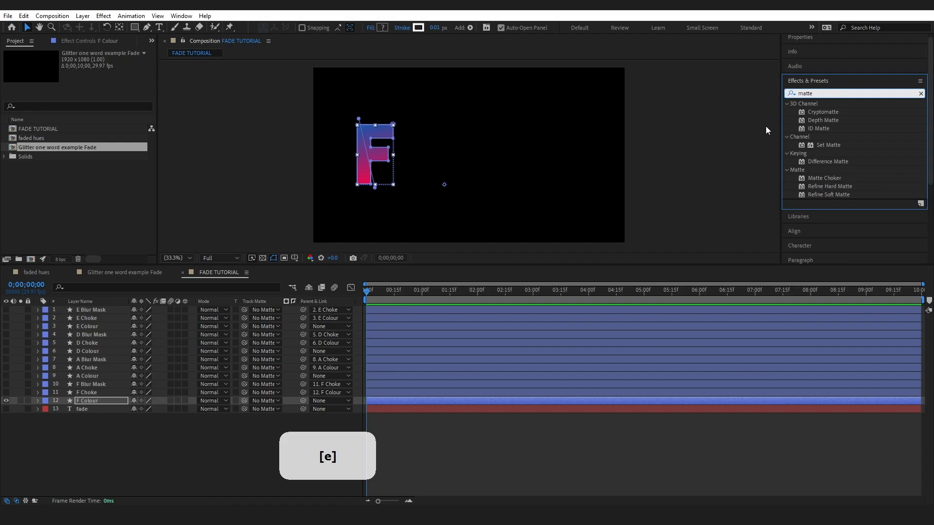
left_click_drag(822, 177, 95, 400)
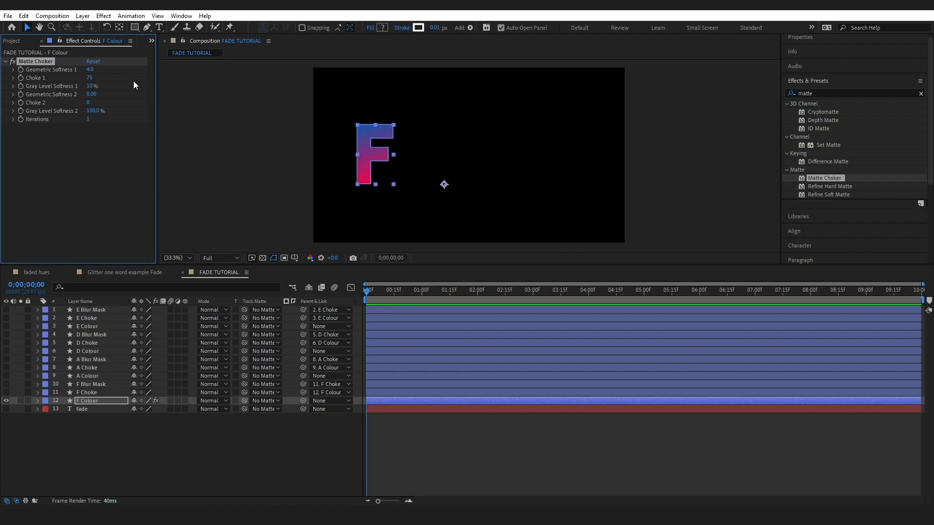
- Set the F Colour Matte Choker's Geometric Softness 1 to 57 and Choke 1 to 32
left_click(129, 452)
left_click(91, 69)
left_click(95, 126)
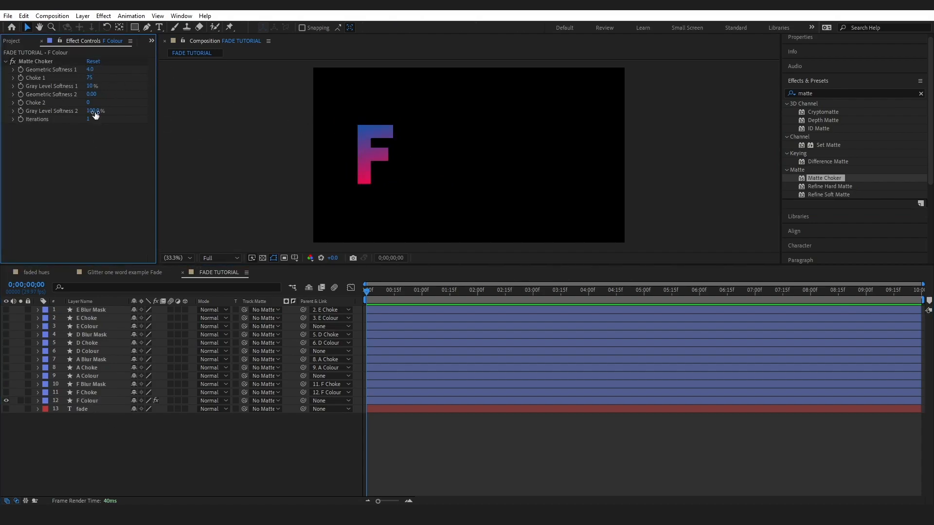
left_click(90, 69)
type("57")
key("Return")
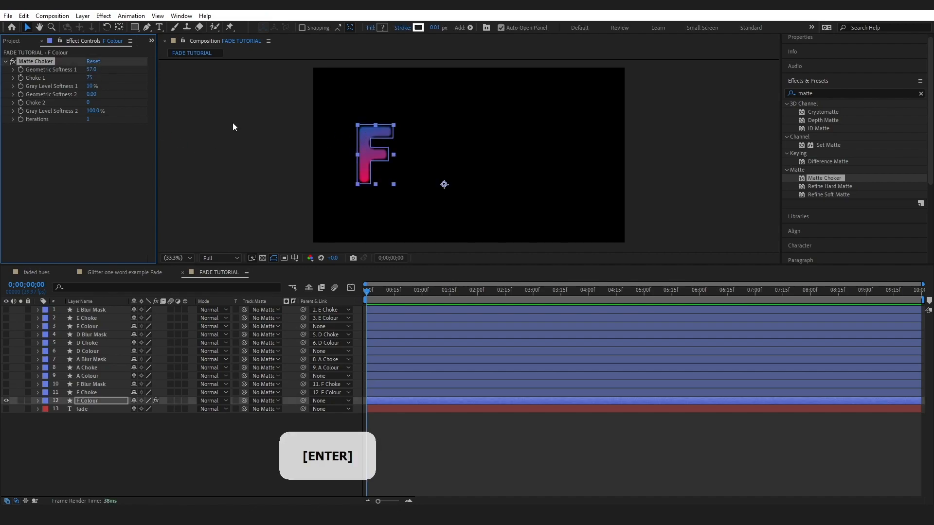
key("ctrl")
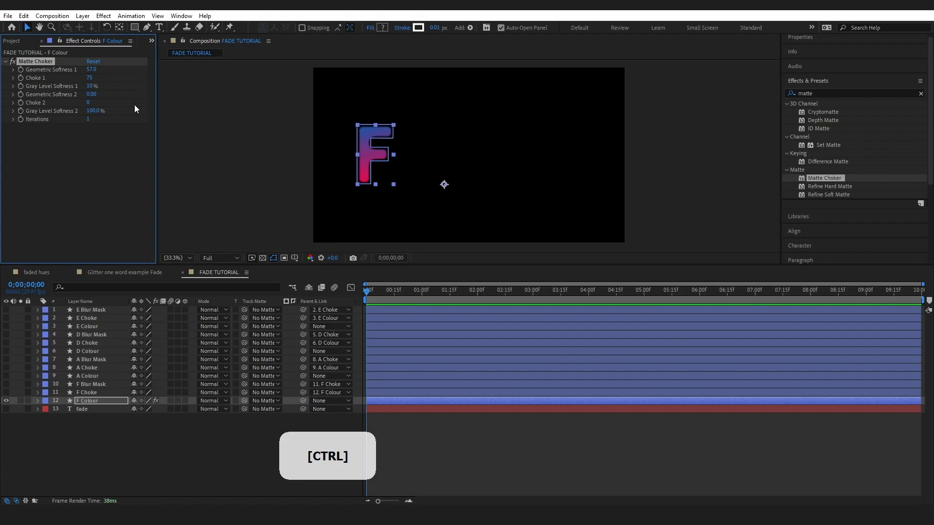
left_click_drag(92, 80, 74, 82)
- Apply Gaussian Blur to F Colour after the Matte Choker, with a blurriness of 21
left_click(824, 92)
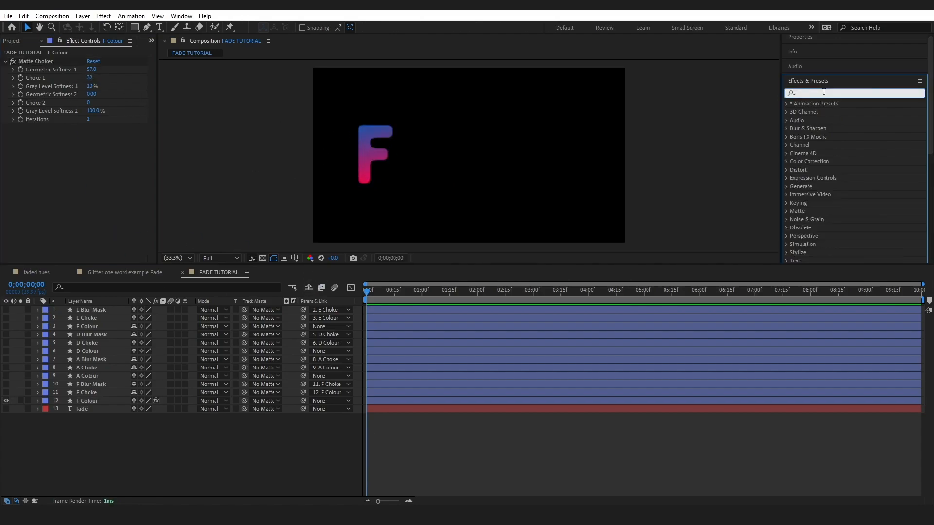
type("gaus")
left_click_drag(833, 112, 100, 138)
left_click(753, 91)
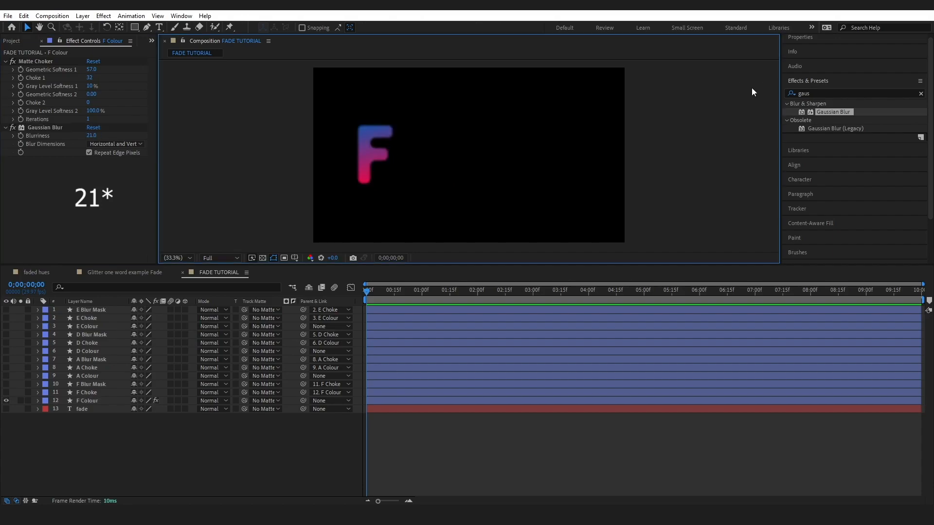
- Find CC Radial Fast Blur and apply it to F Colour after the Gaussian Blur
left_click(832, 94)
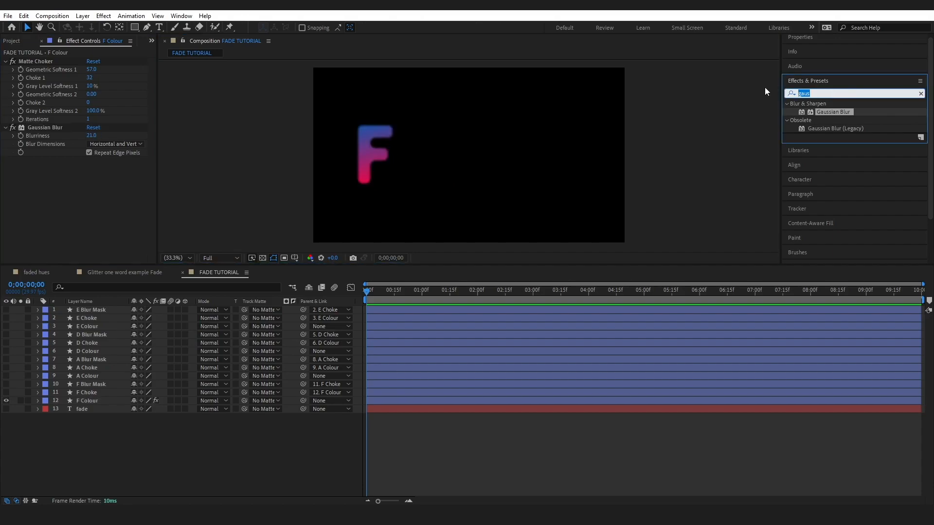
type("fast")
left_click_drag(828, 147, 112, 183)
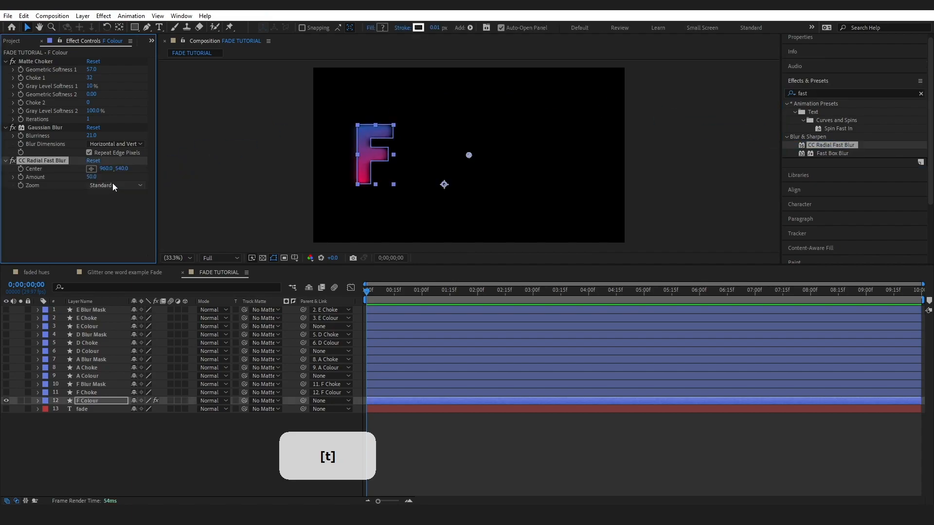
- Set CC Radial Fast Blur to Brightest zoom, amount 83 and a center of 948, 912, and preview the composition
left_click(113, 187)
left_click(118, 204)
left_click_drag(92, 177, 123, 179)
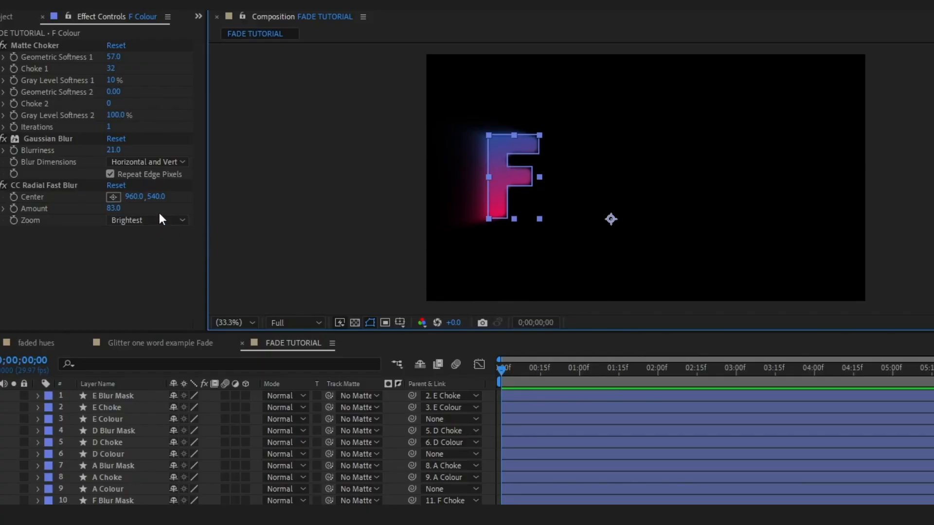
left_click(116, 197)
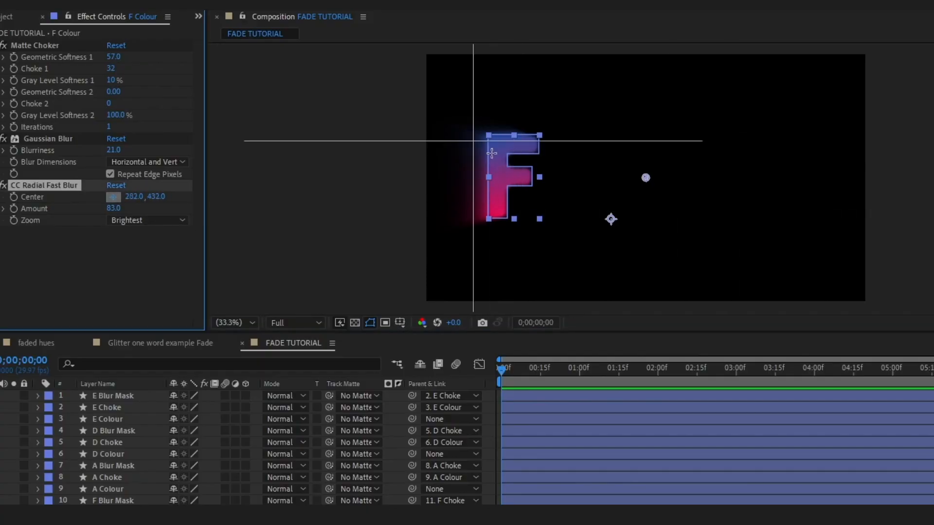
left_click(643, 264)
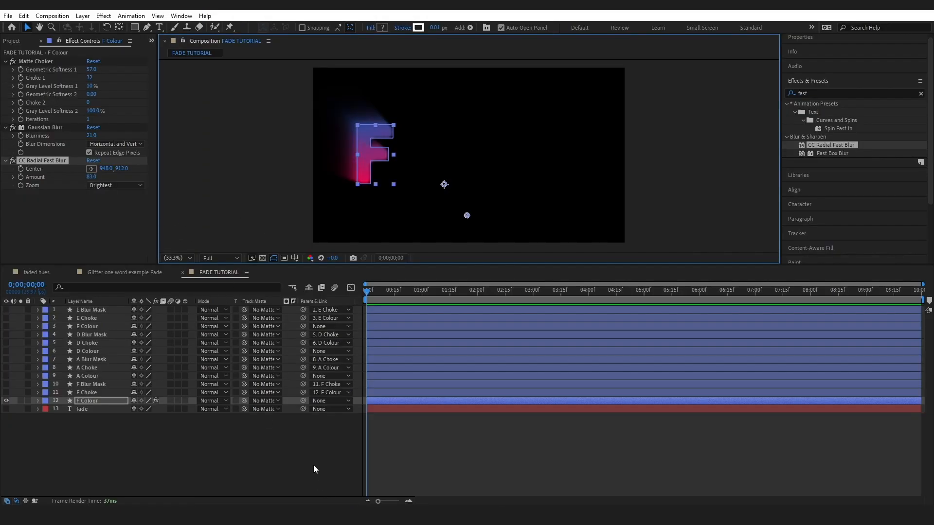
key("space")
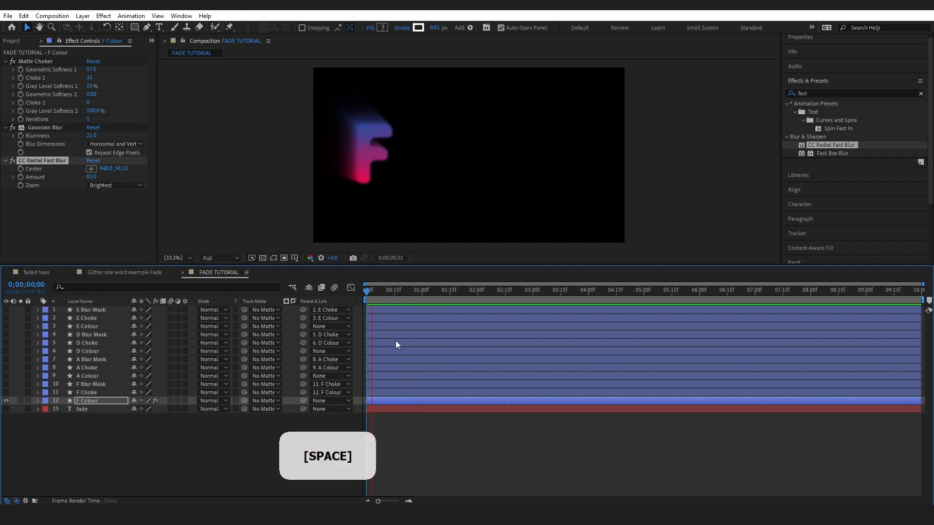
key("space")
- Find Wave Warp and apply it to F Colour after the CC Radial Fast Blur
left_click(779, 94)
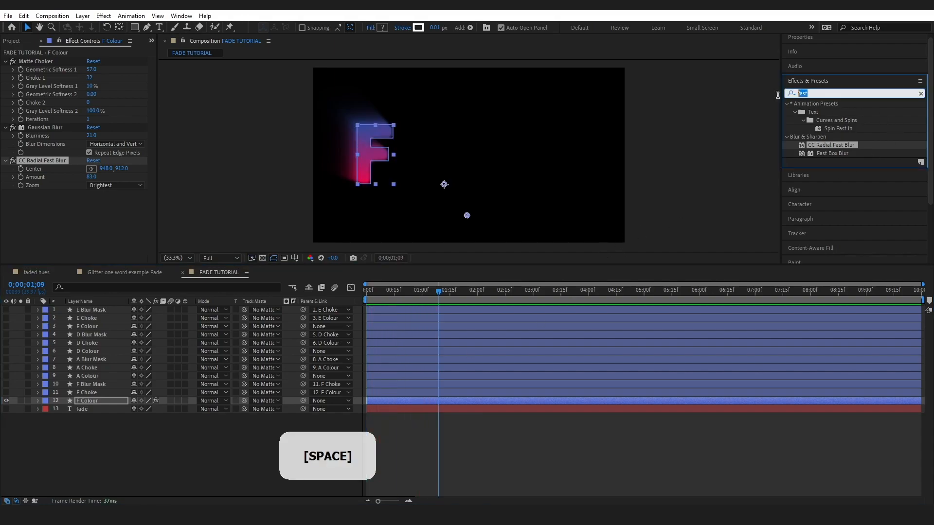
type("wave")
left_click_drag(821, 112, 69, 205)
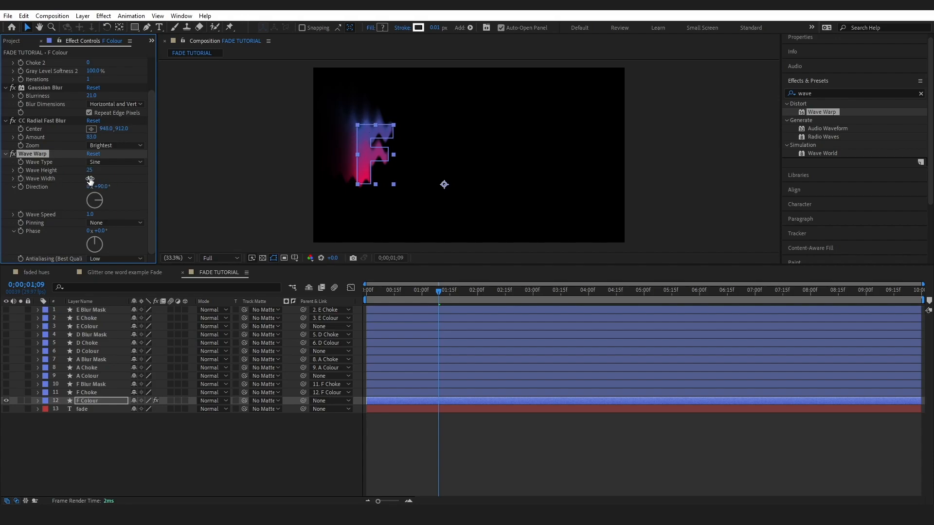
- Set Wave Warp on F Colour to a wave width of 222, a direction of 333° and a wave speed of 0.5
left_click_drag(89, 179, 570, 169)
left_click_drag(91, 178, 163, 185)
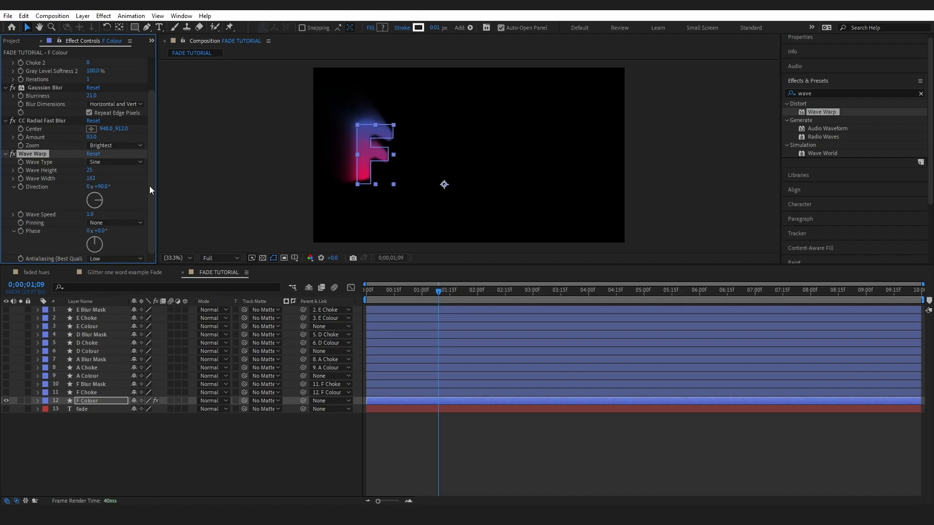
left_click_drag(100, 186, 152, 193)
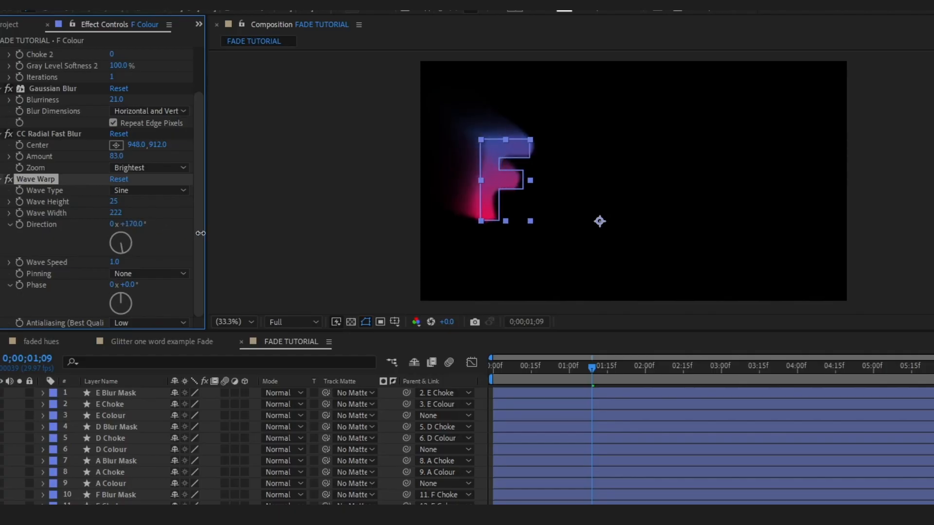
left_click_drag(201, 234, 315, 237)
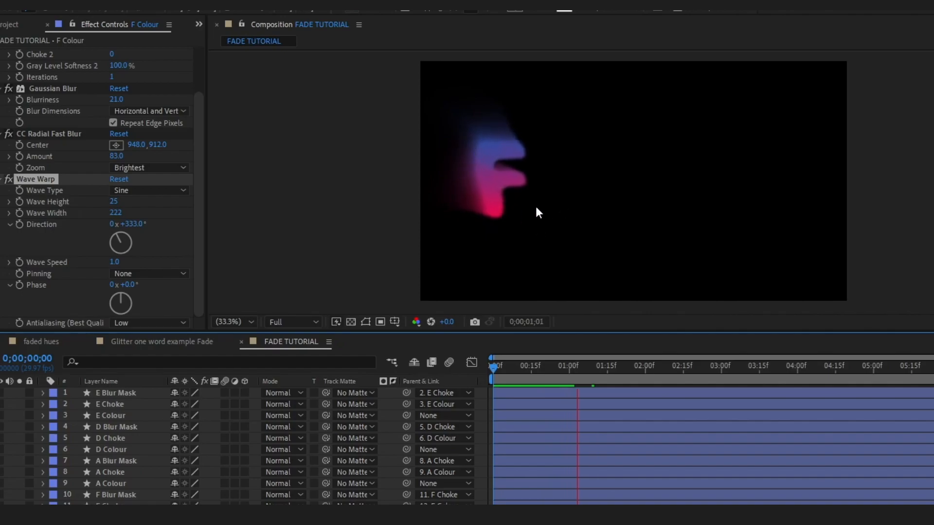
left_click(114, 260)
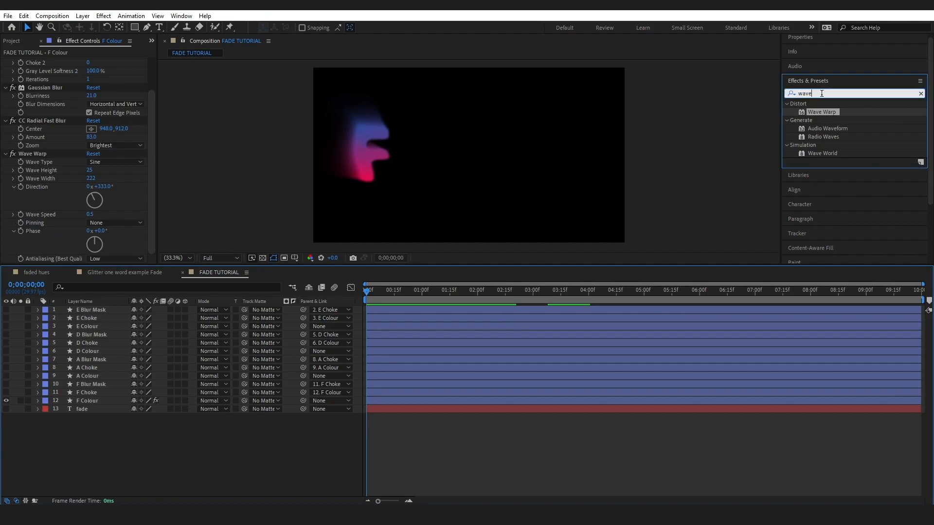
- Apply the Noise effect to F Colour after Wave Warp and set its amount to 5%
left_click(822, 94)
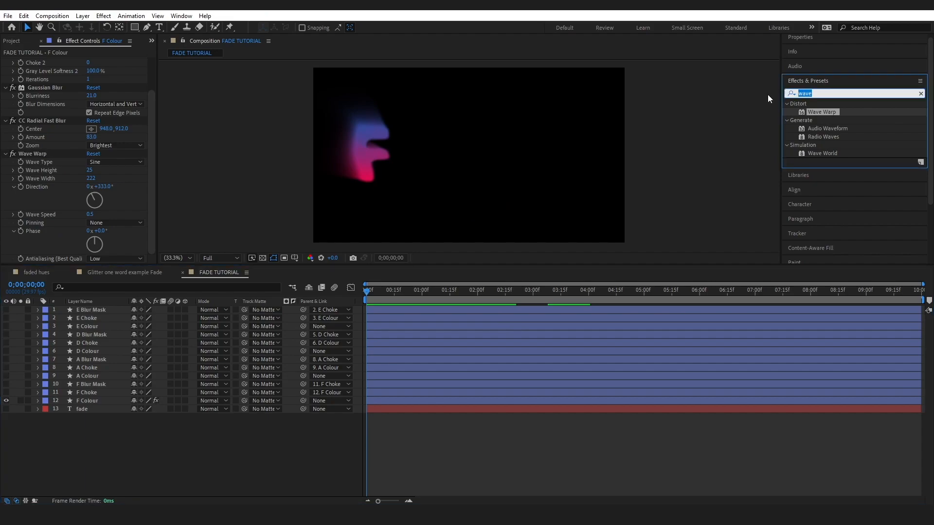
type("noise")
mouse_move(826, 145)
left_mouse_down()
mouse_move(273, 202)
mouse_move(59, 264)
mouse_move(117, 228)
left_mouse_up()
left_click(90, 241)
type("5")
key("Return")
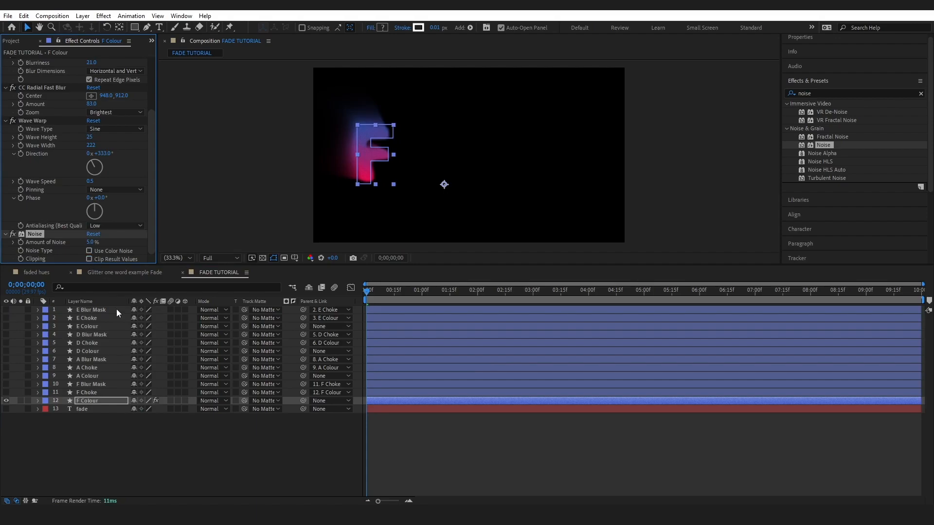
- Make the F Choke layer visible and change its fill colour to black
left_click(430, 392)
left_click(6, 392)
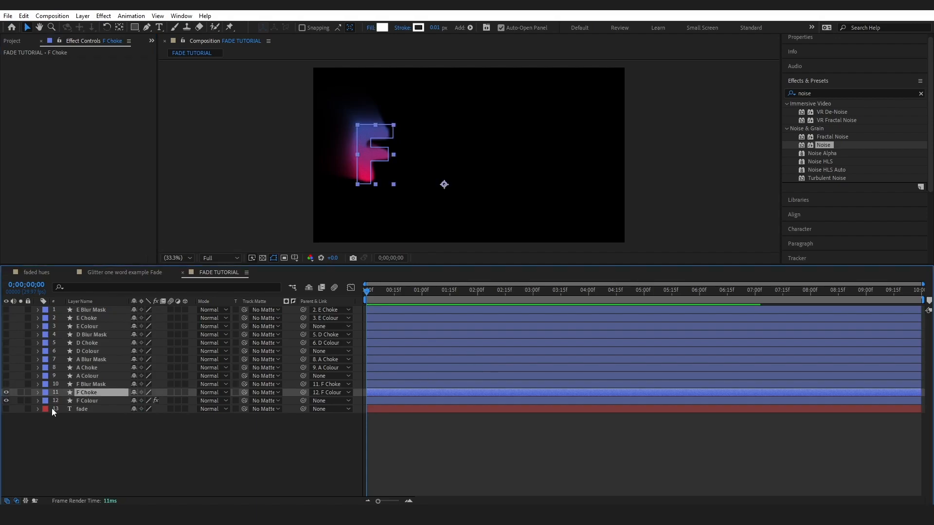
left_click(382, 28)
left_click_drag(587, 408, 543, 474)
key("Return")
- Copy Matte Choker and Wave Warp from F Colour to F Choke, and strengthen the Matte Choker on F Choke
left_click(95, 401)
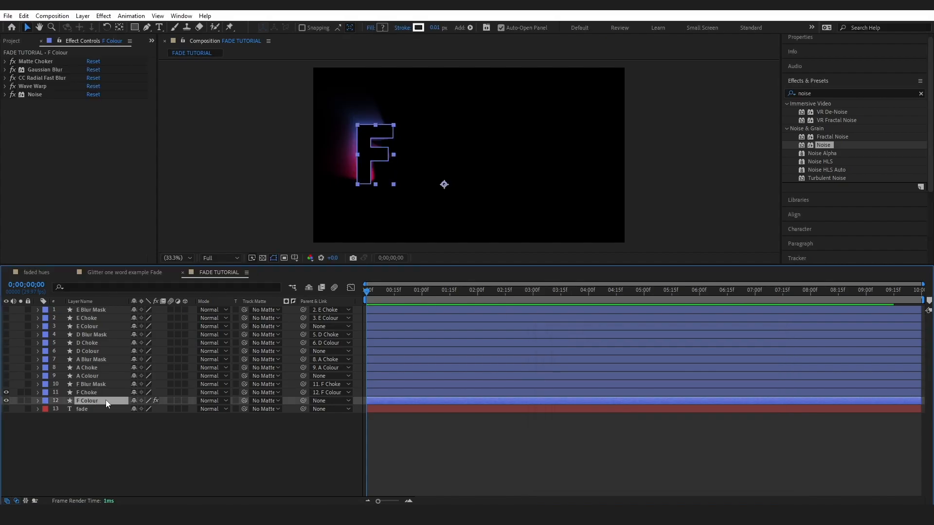
left_click(49, 62)
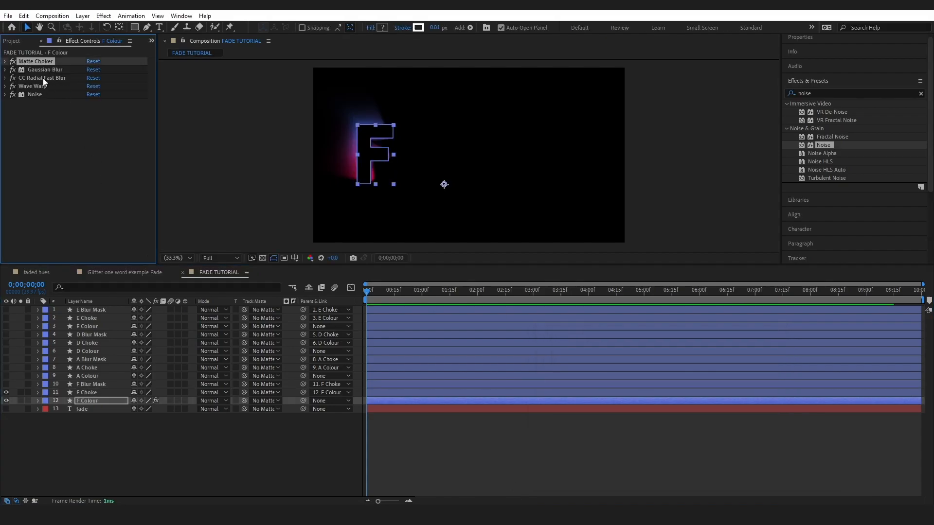
left_click(41, 86, "ctrl")
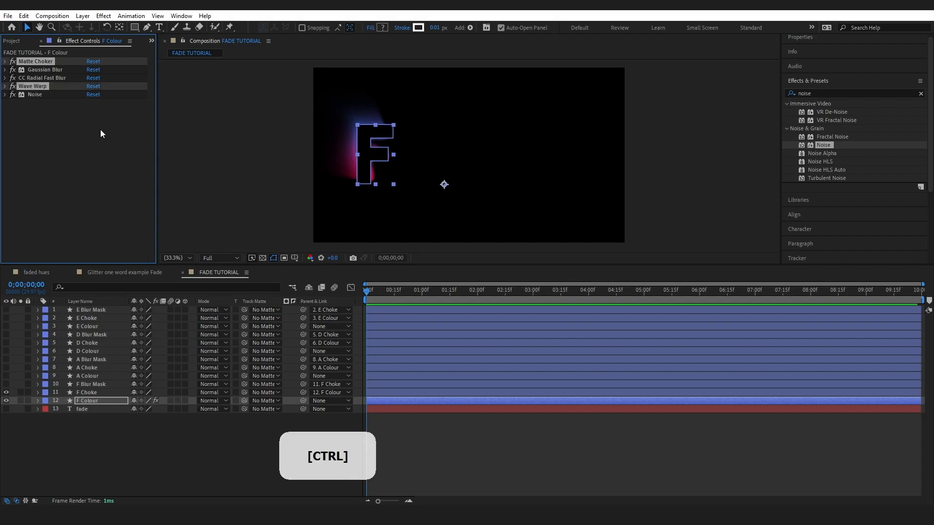
key("ctrl+c")
key("ctrl+Up")
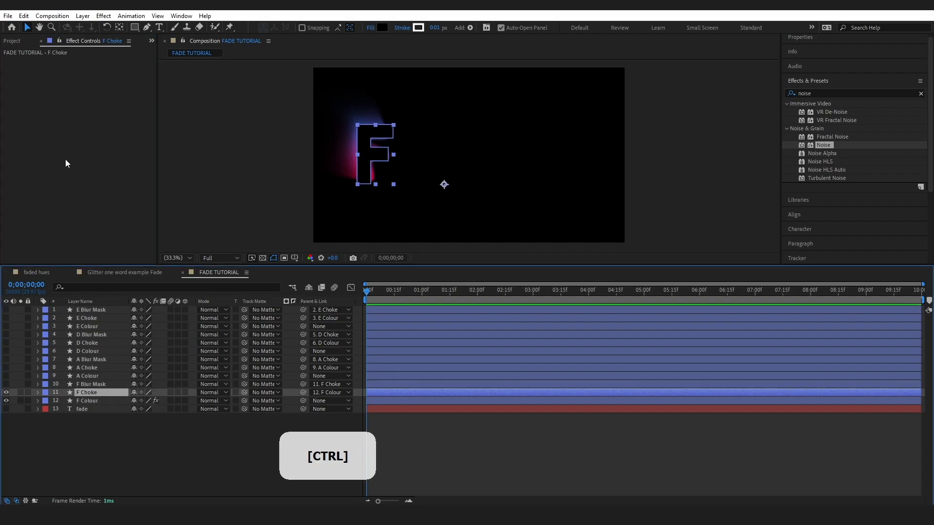
key("ctrl+v")
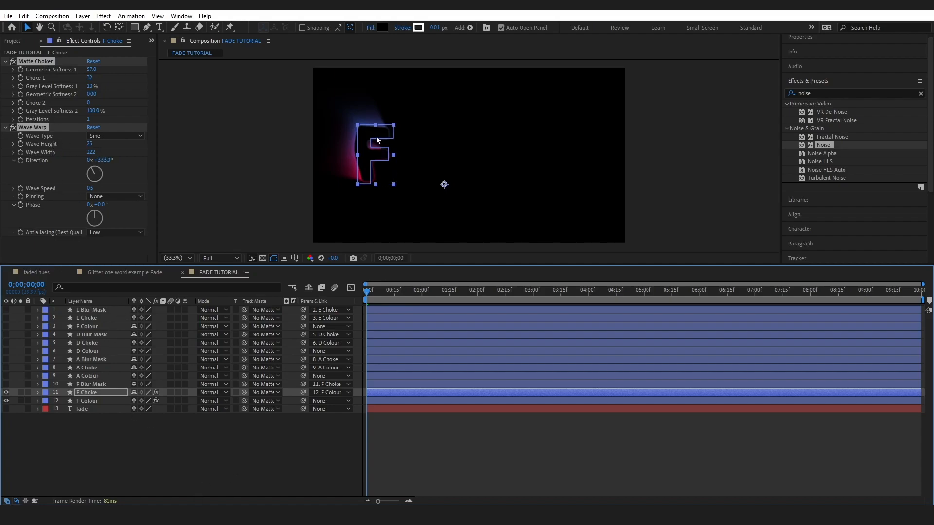
key("ctrl+shift+a")
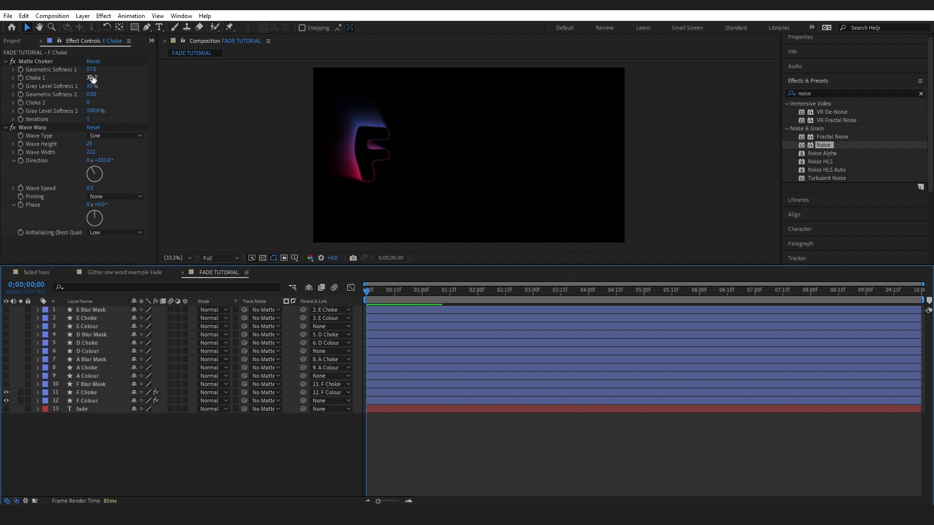
left_click_drag(91, 69, 120, 78)
- Make the F Blur Mask layer visible and change its fill colour to black
left_click(97, 384)
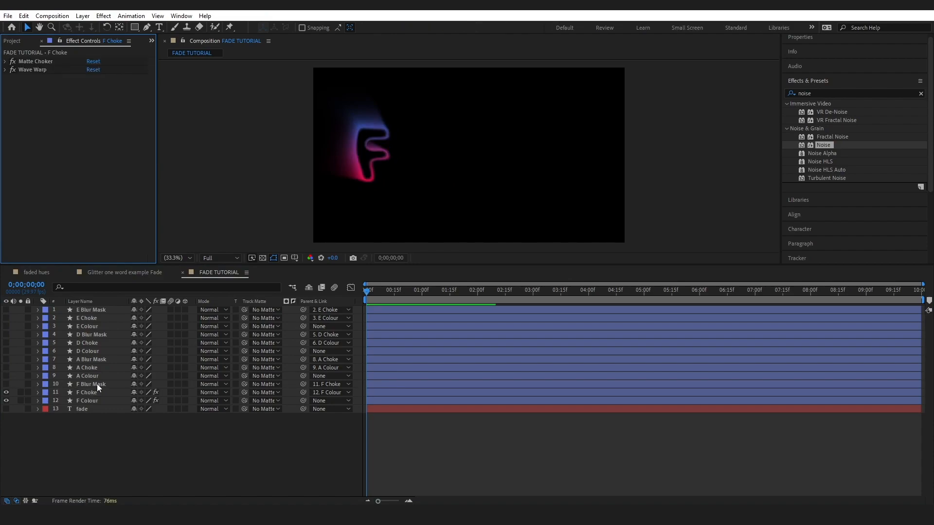
left_click(6, 384)
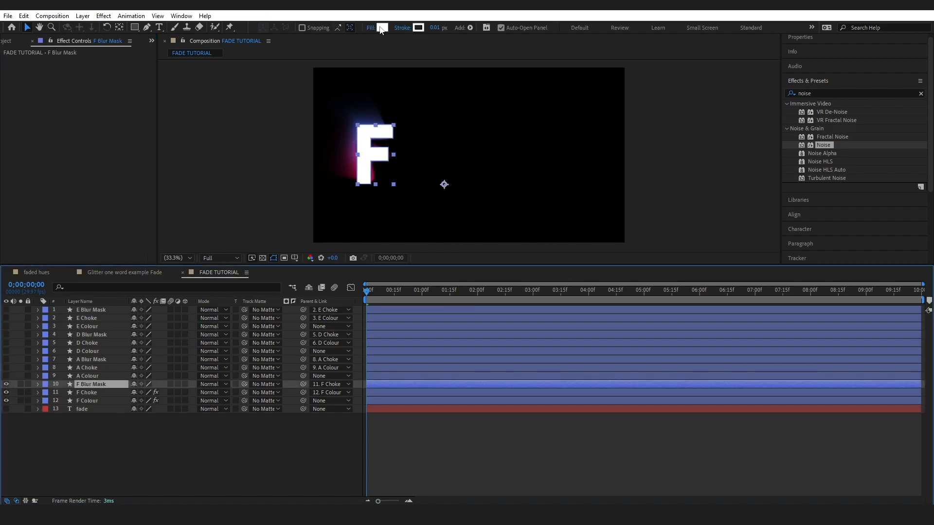
left_click(382, 27)
left_click(614, 470)
key("Return")
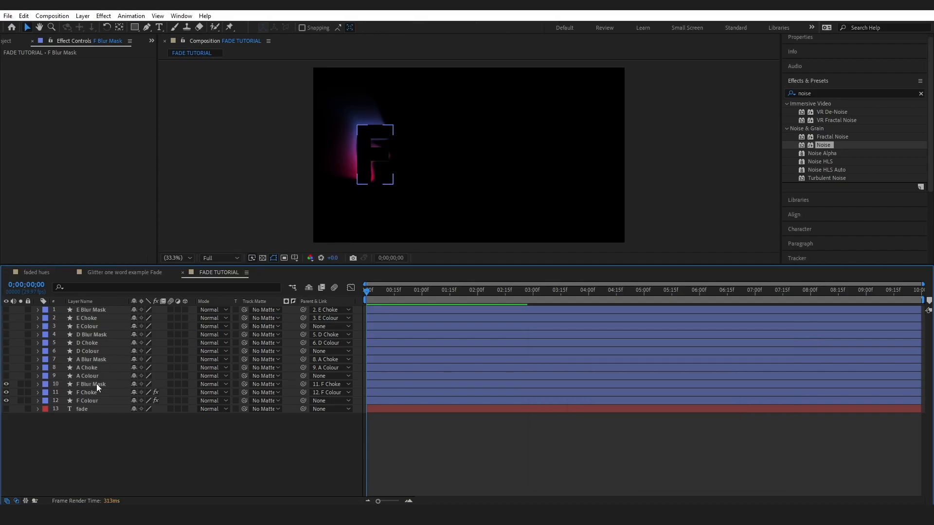
- Draw two small four- to five-sided masks on F Blur Mask, over the F's upper-left corner and the tip of its middle arm
left_click(146, 28)
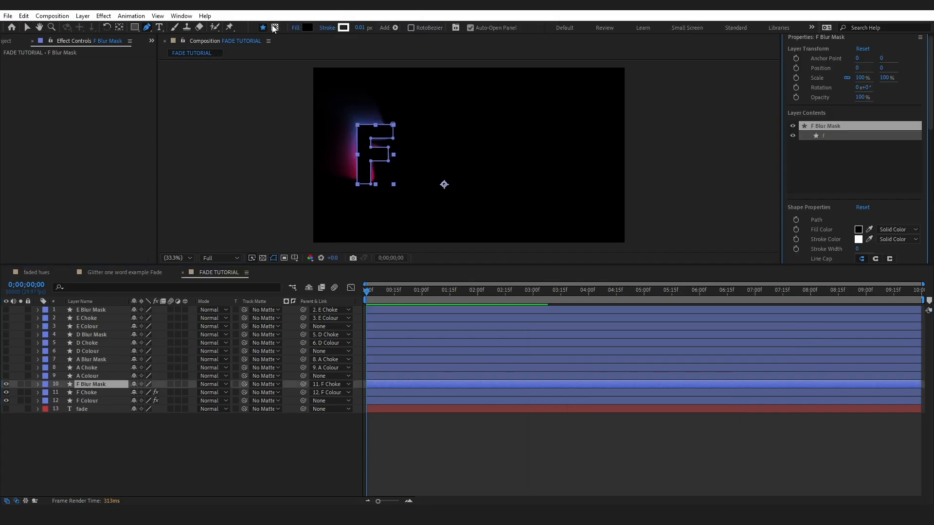
left_click(275, 27)
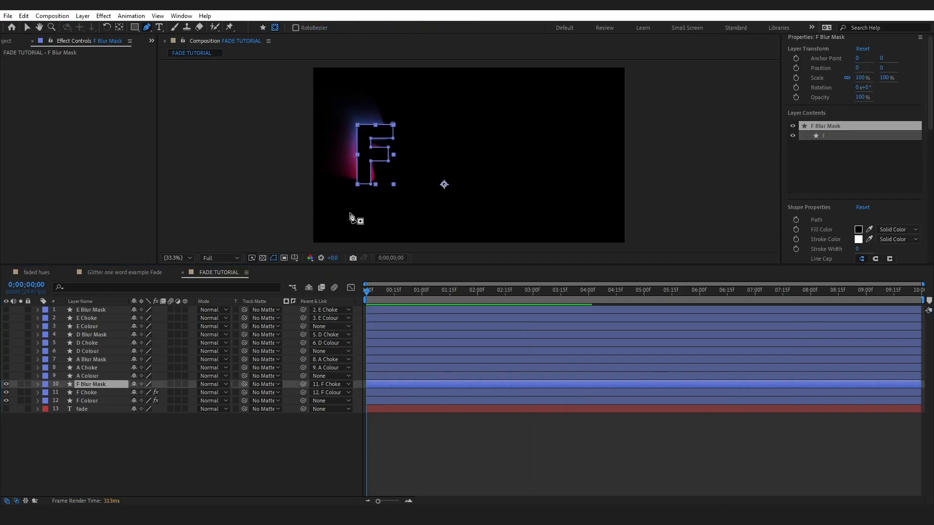
left_click(351, 132)
left_click(363, 136)
left_click(372, 119)
left_click(357, 114)
left_click(351, 131)
left_click(394, 157)
left_click(377, 164)
left_click(376, 156)
left_click(381, 143)
left_click(393, 150)
left_click(394, 156)
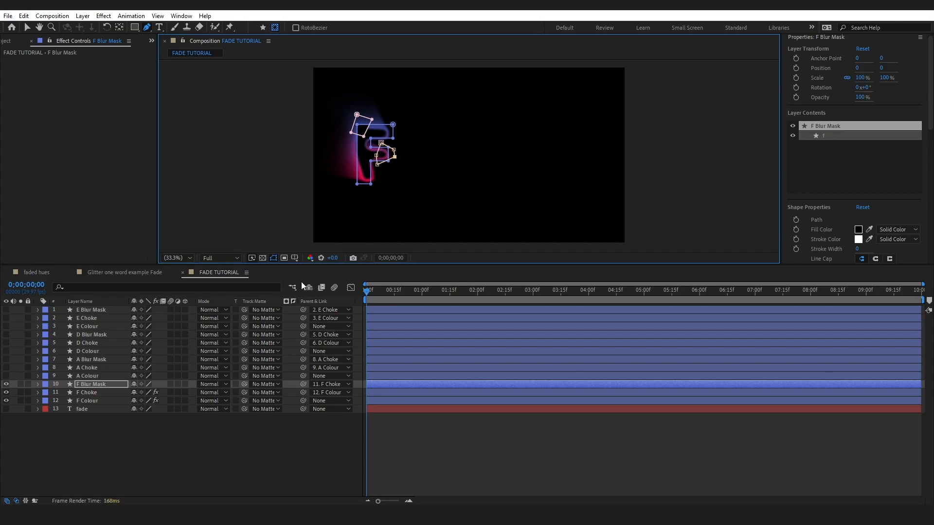
left_click(302, 282)
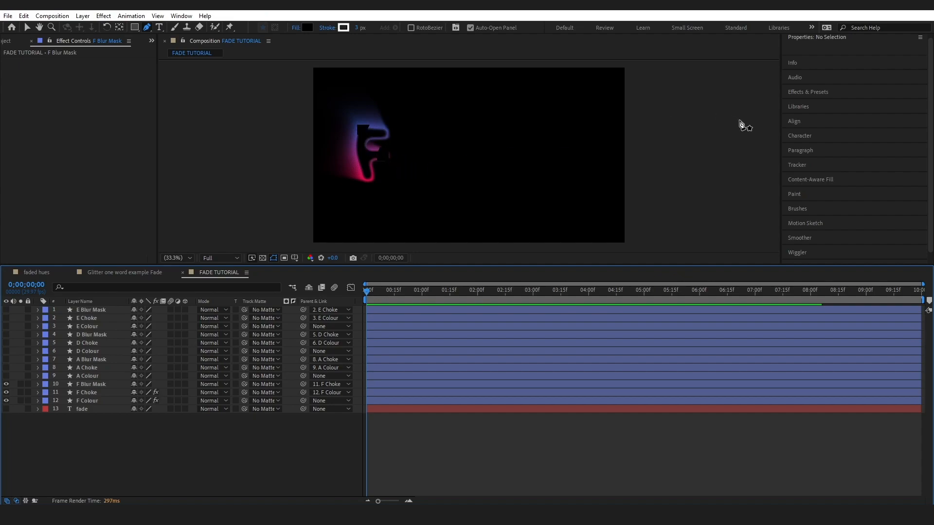
- Apply Gaussian Blur to F Blur Mask with a blurriness of 80
left_click(809, 90)
left_click(820, 94)
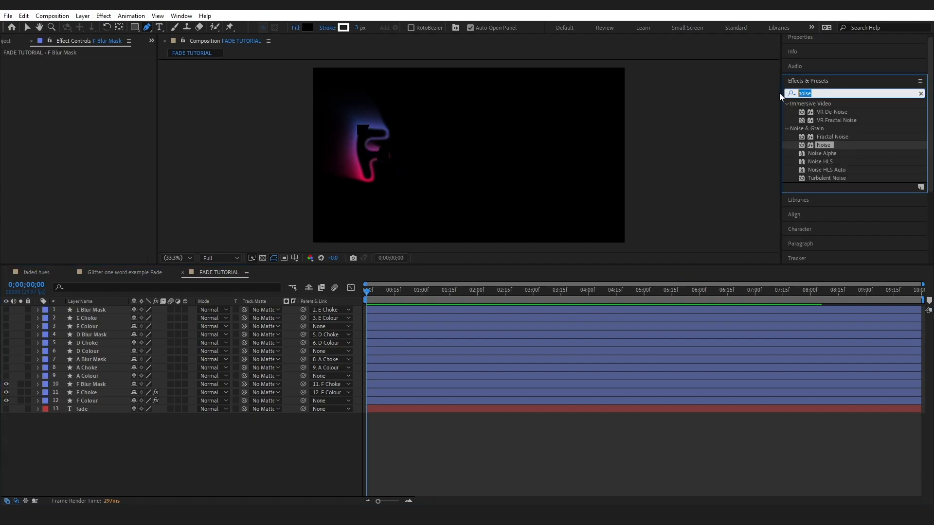
type("gaus")
left_click_drag(833, 112, 125, 385)
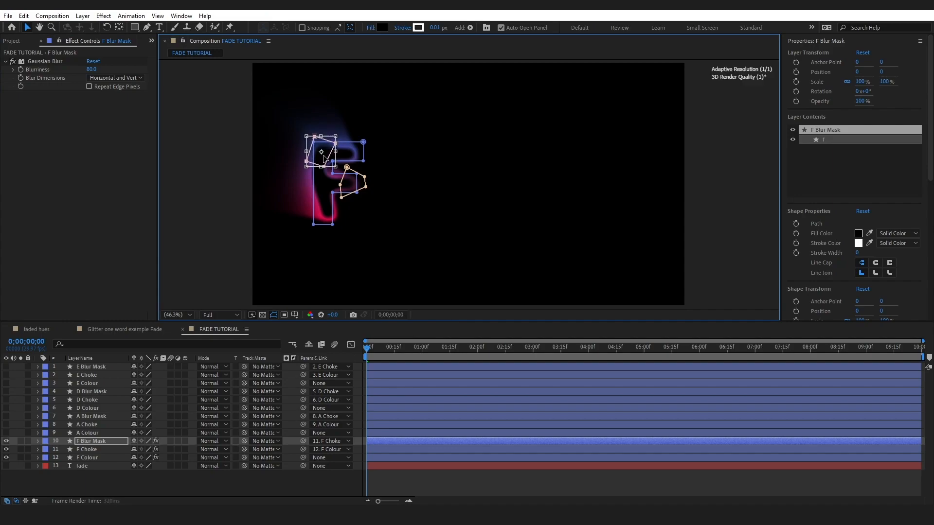
- Show the composition over the transparency grid, examine the blurred F mask and play a preview
left_click(302, 262)
left_click(262, 314)
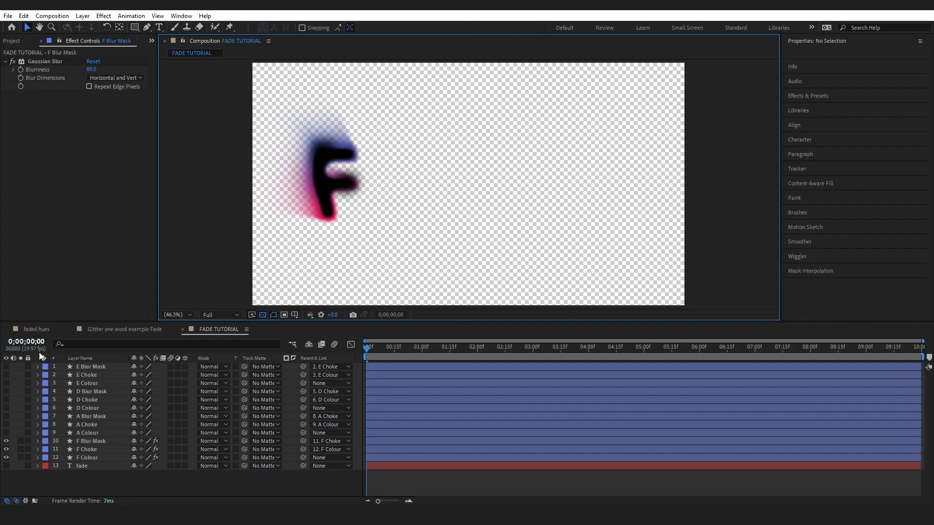
left_click(18, 439)
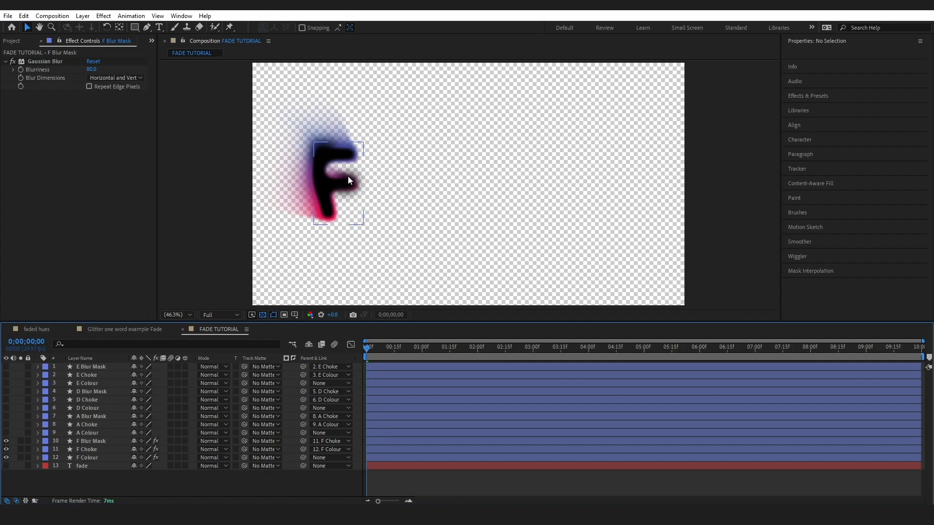
key("space")
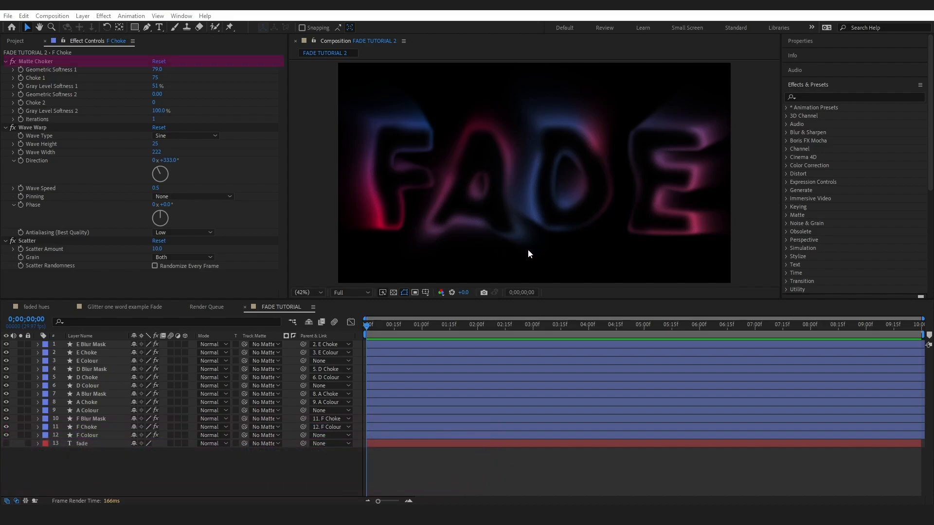
- Set Gray Level Softness 1 of the Matte Choker on F Choke to 51%
left_click(97, 431)
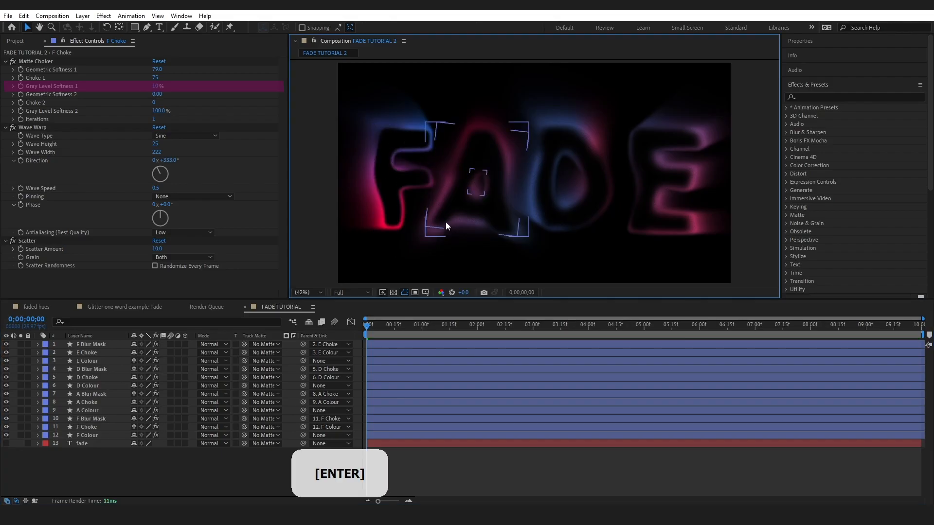
left_click(158, 86)
type("51")
key("Return")
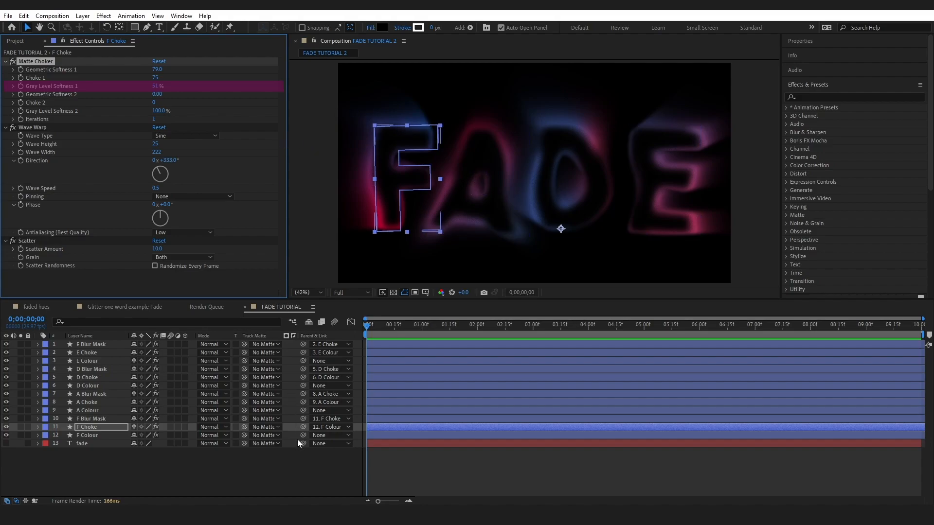
- Select the F, A, D and E Colour layers together and reveal their Scale properties
left_click(88, 435)
left_click(95, 410, "ctrl")
left_click(96, 385, "ctrl")
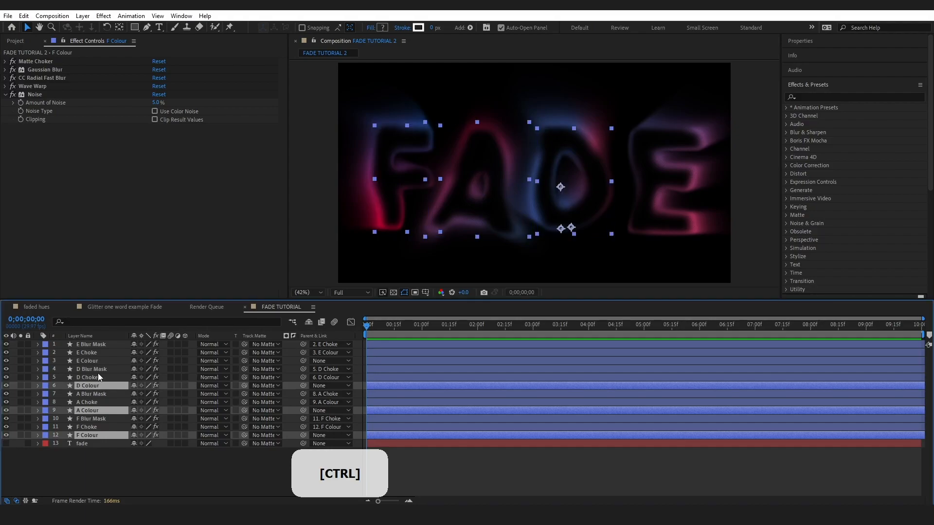
left_click(96, 361, "ctrl")
key("s")
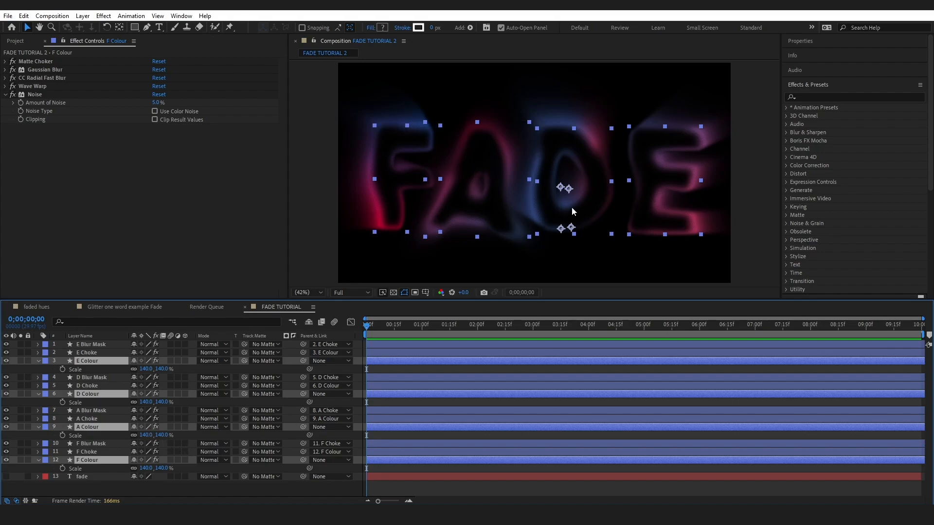
key("Delete")
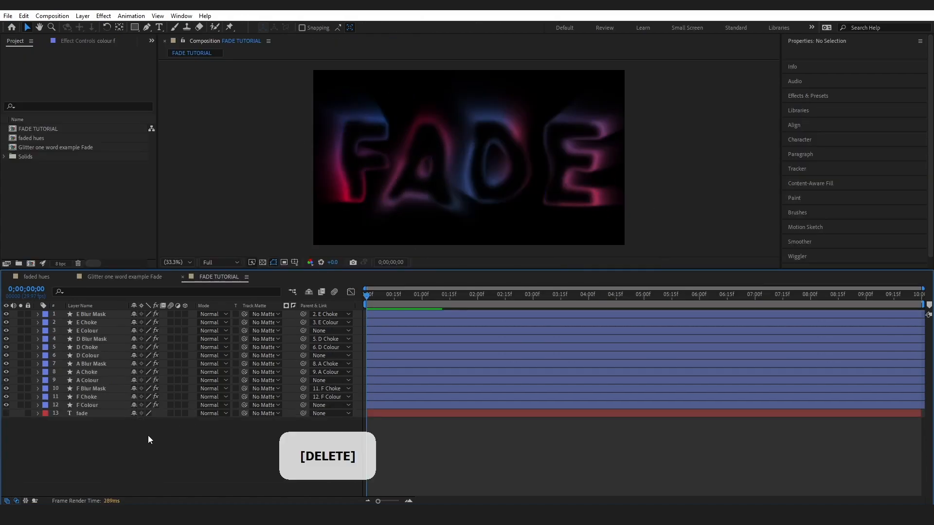
- Add a new adjustment layer above all the letter layers
left_click(82, 16)
mouse_move(97, 28)
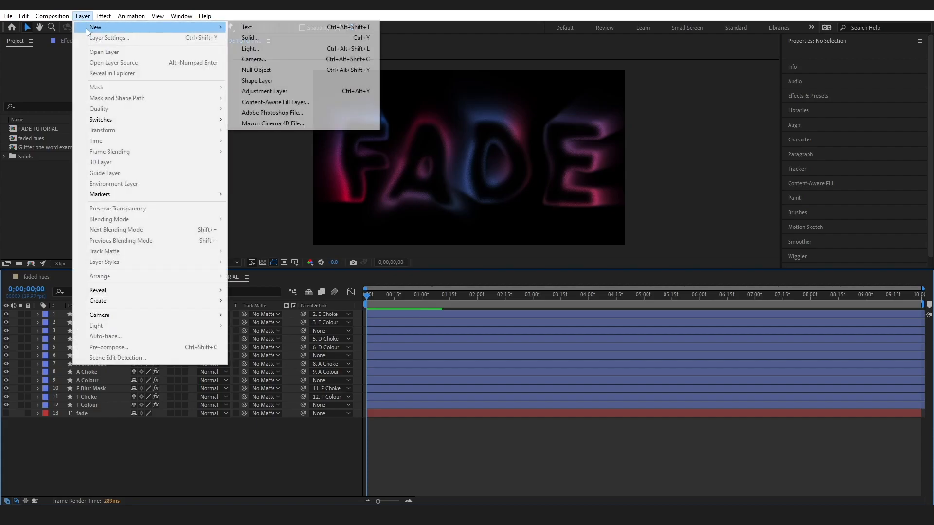
left_click(278, 93)
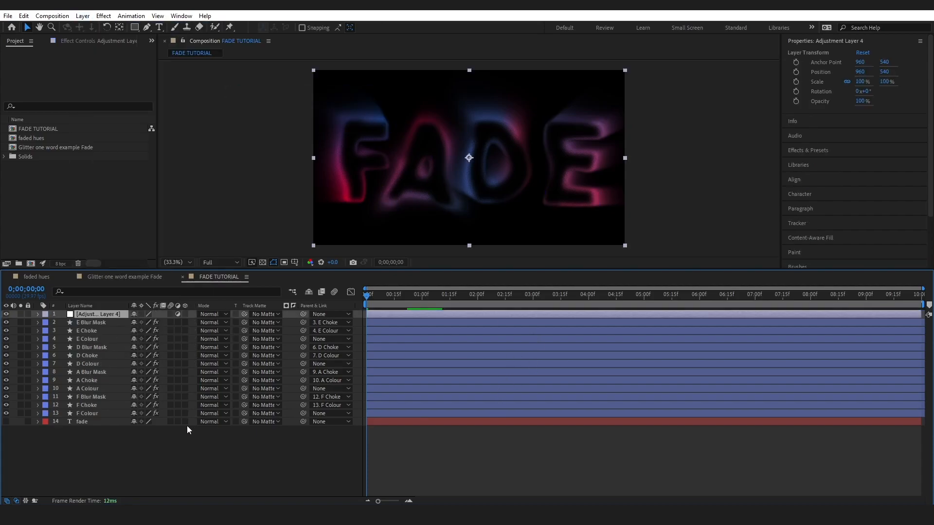
- Apply Curves to the adjustment layer and bend the RGB curve strongly upwards to brighten the midtones and highlights
left_click(824, 94)
type("gaus")
left_click(822, 97)
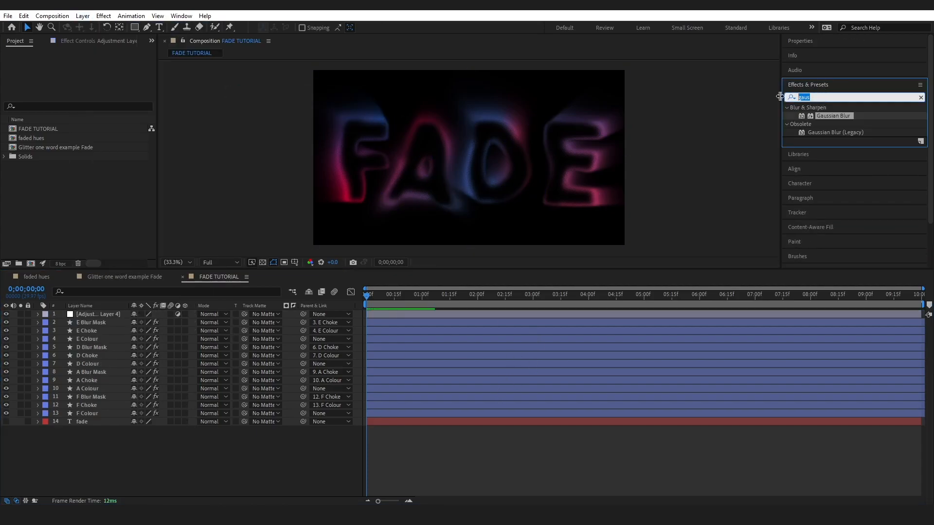
type("curve")
left_click_drag(825, 140, 99, 313)
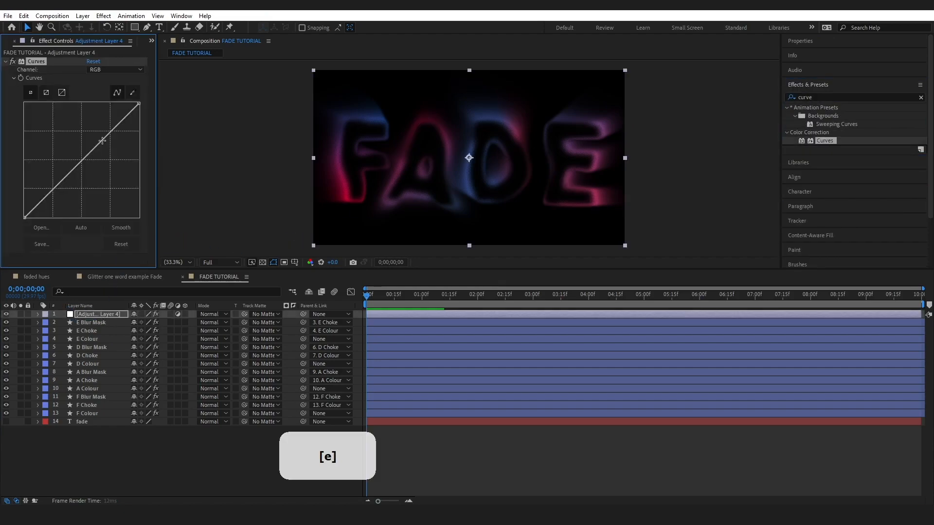
left_click_drag(106, 138, 110, 105)
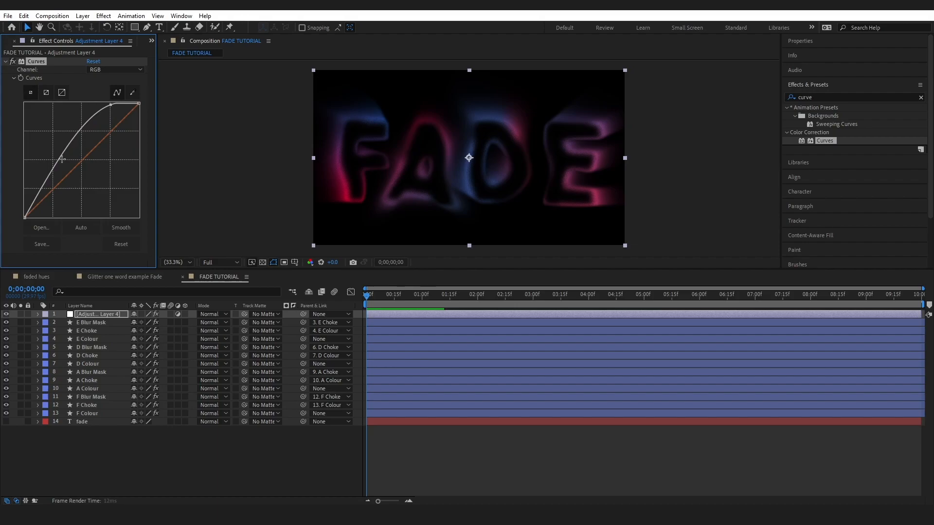
left_click_drag(57, 160, 59, 122)
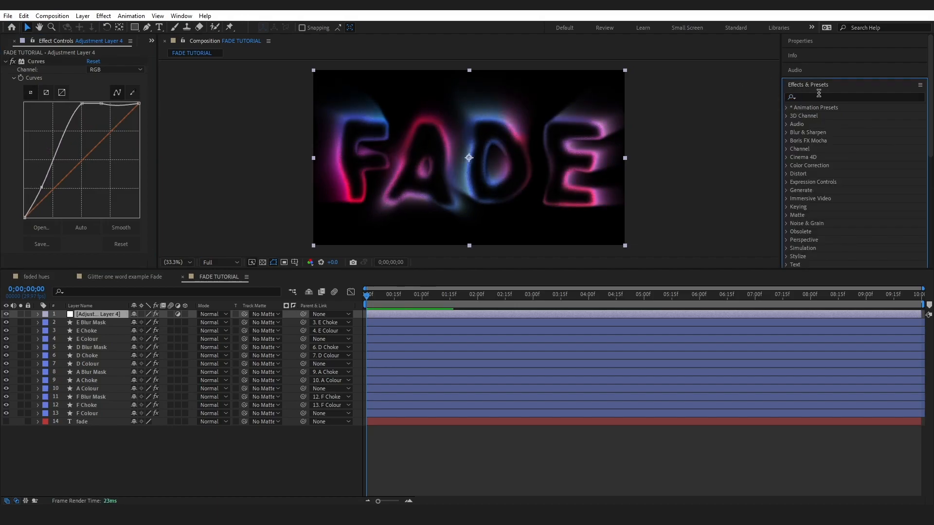
- Apply Brightness & Contrast to the adjustment layer below Curves and set Brightness to 150
left_click(812, 98)
type("bright")
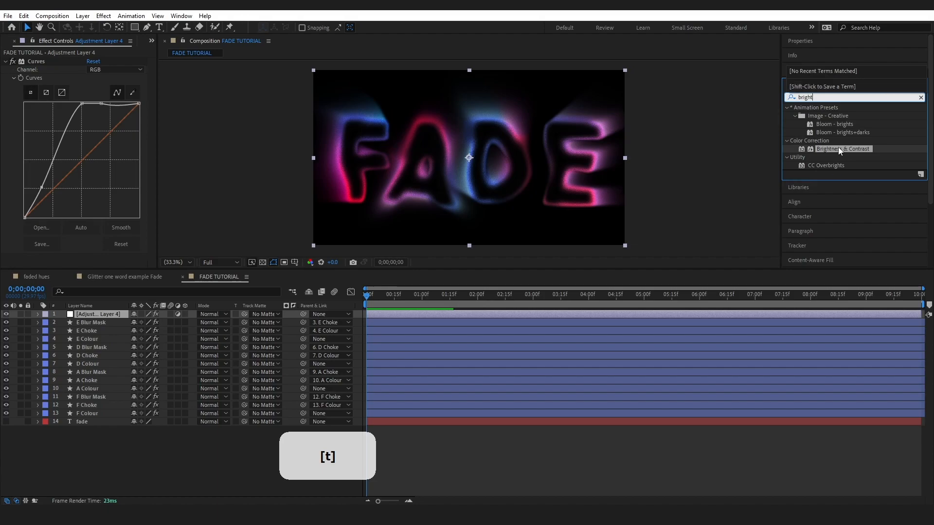
left_click_drag(840, 151, 62, 254)
left_click(88, 246)
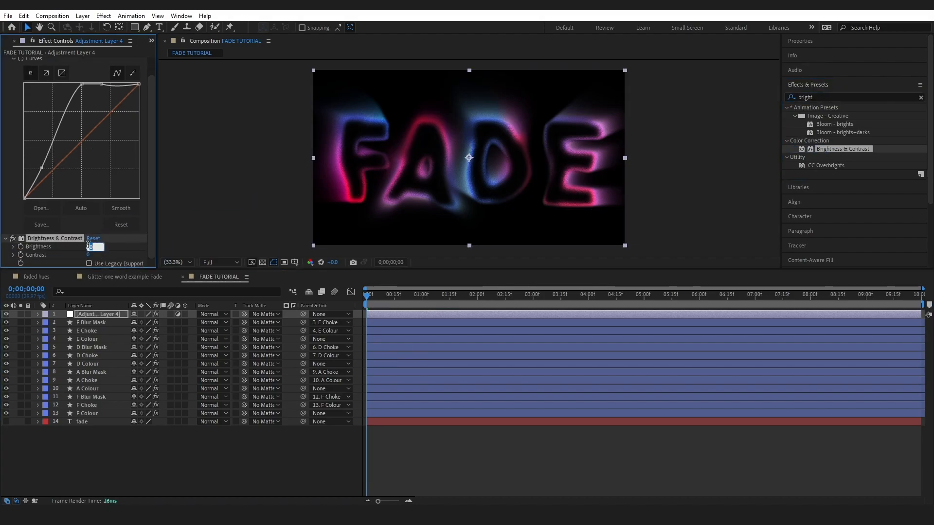
type("150")
key("Return")
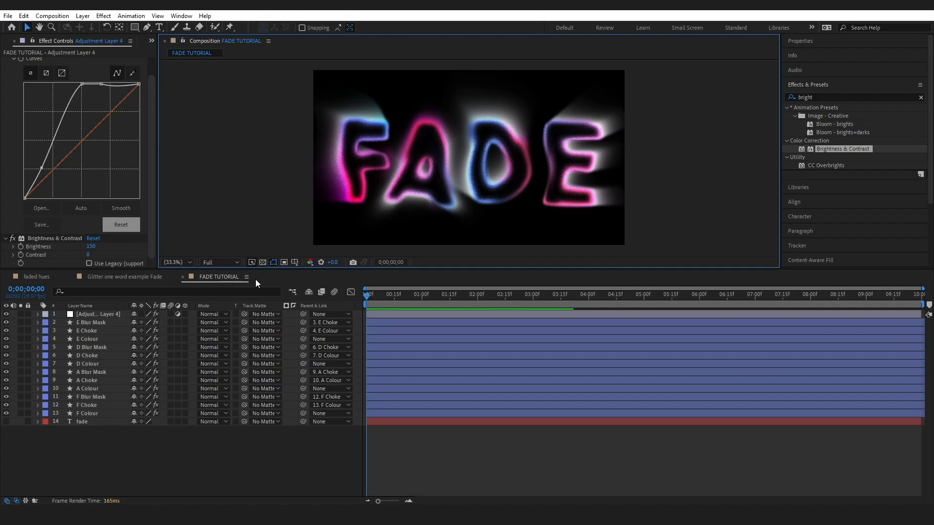
- Create a black 1920 × 1080 px solid named Bg and place it beneath all other layers
left_click(263, 262)
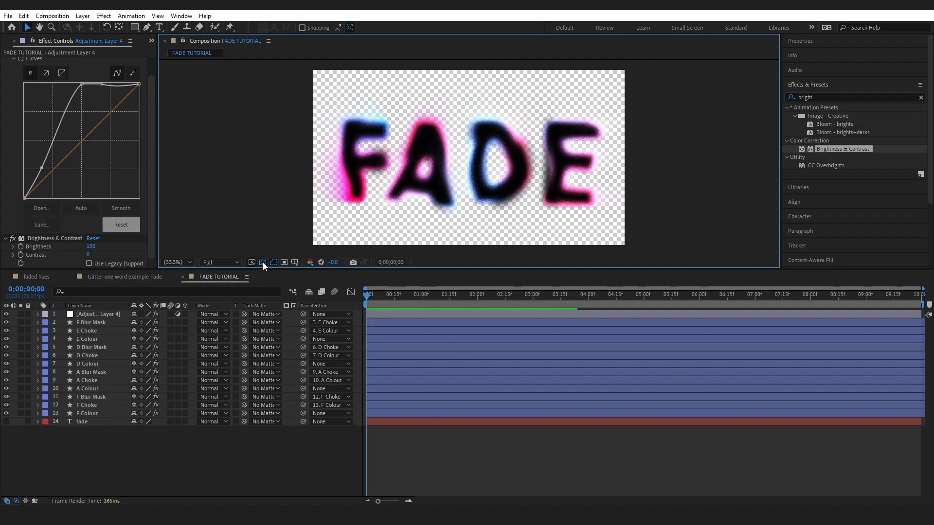
left_click(86, 17)
mouse_move(93, 29)
left_click(307, 35)
type("Bg")
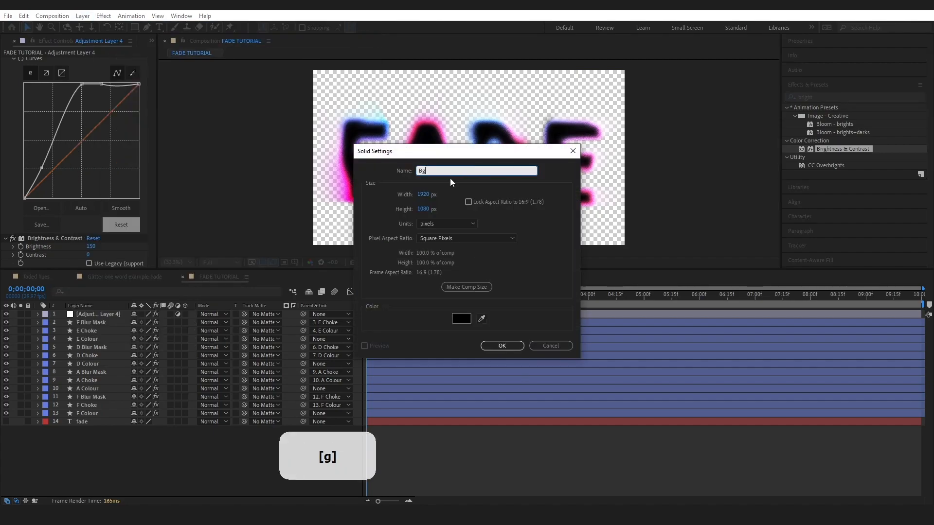
key("Return")
left_click_drag(92, 316, 74, 435)
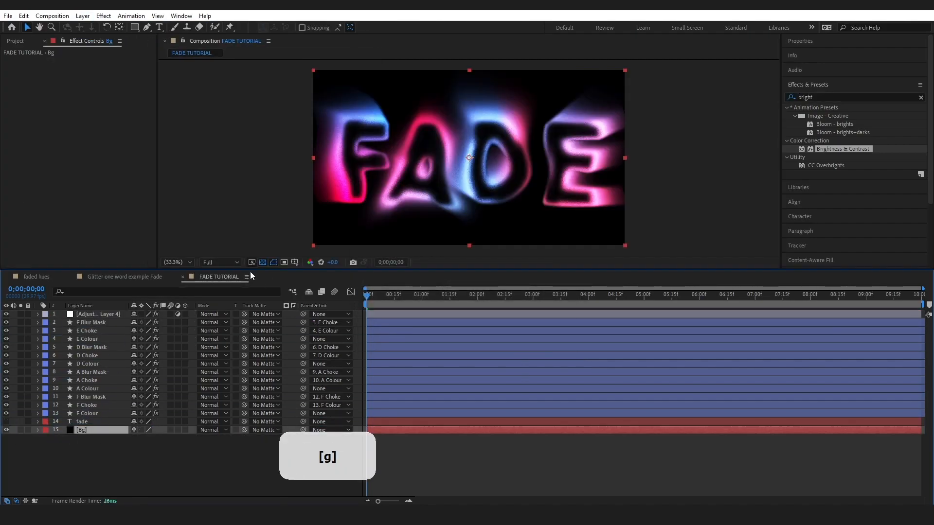
- Create a 1920 × 1080 px solid named Gradient directly above the Bg layer
left_click(82, 16)
mouse_move(94, 30)
left_click(275, 37)
key("Caps_Lock")
type("Gradient")
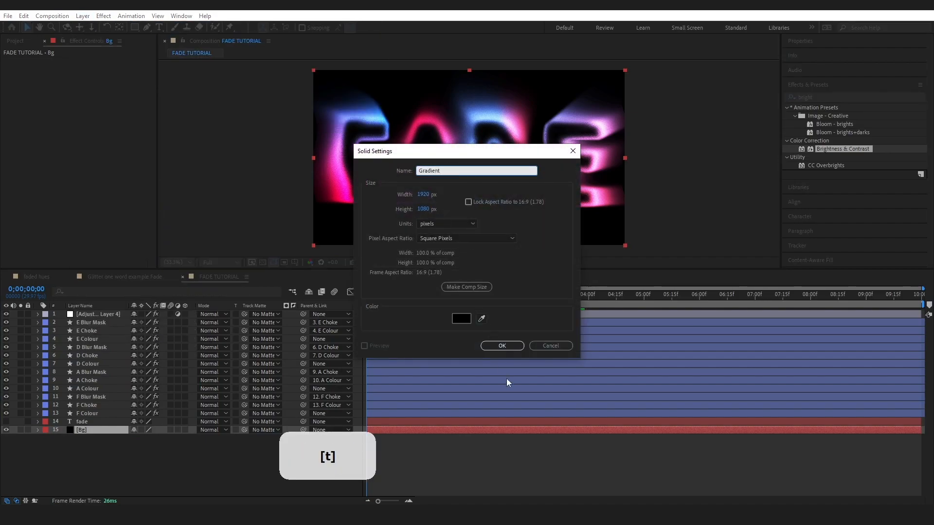
left_click(501, 345)
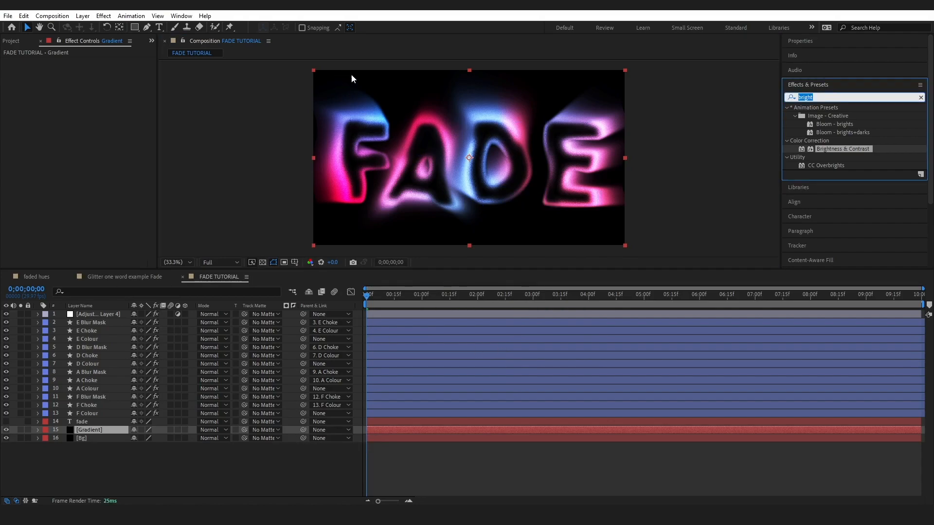
left_click(423, 457)
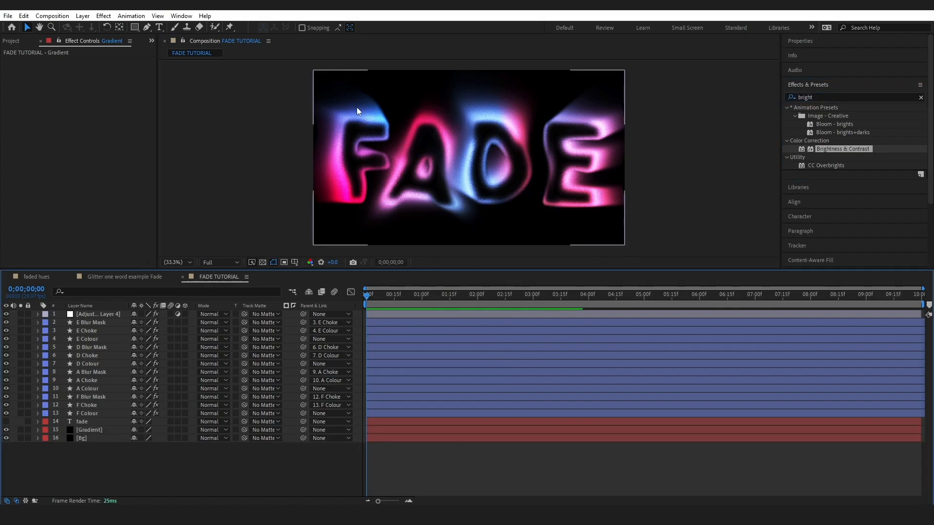
- Apply the 4-Color Gradient effect to the Gradient solid
left_click(827, 98)
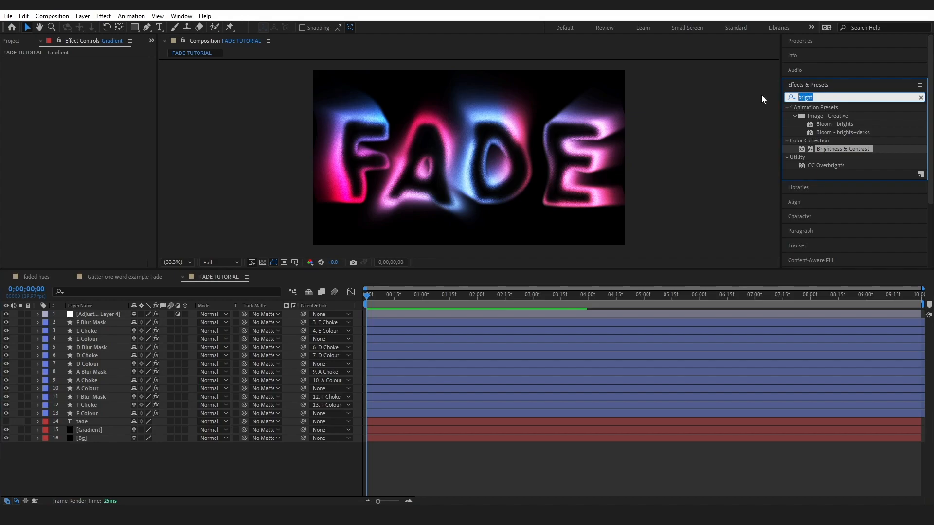
type("gradient")
left_click_drag(827, 140, 87, 429)
- Sample the gradient's colours from the letters' glow, with pink for Color 1 and blue for Color 2
left_click(104, 87)
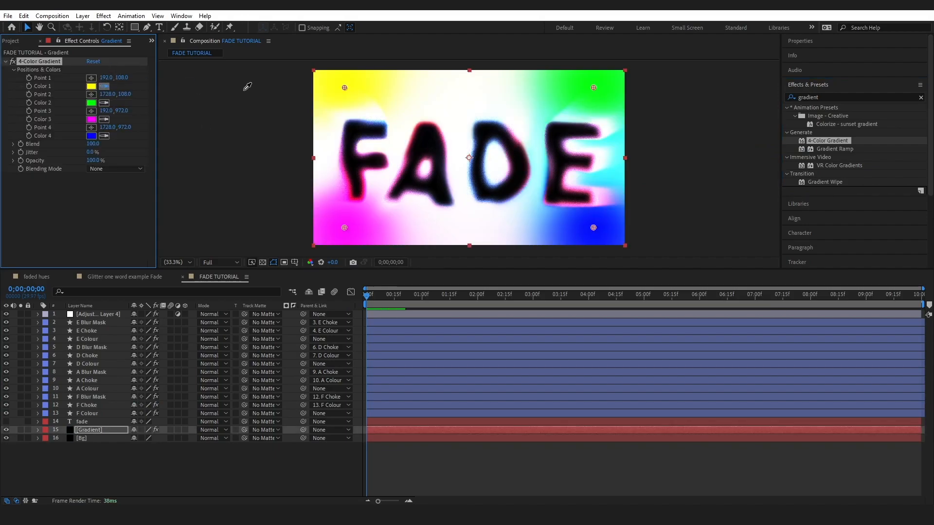
left_click(352, 190)
left_click(104, 103)
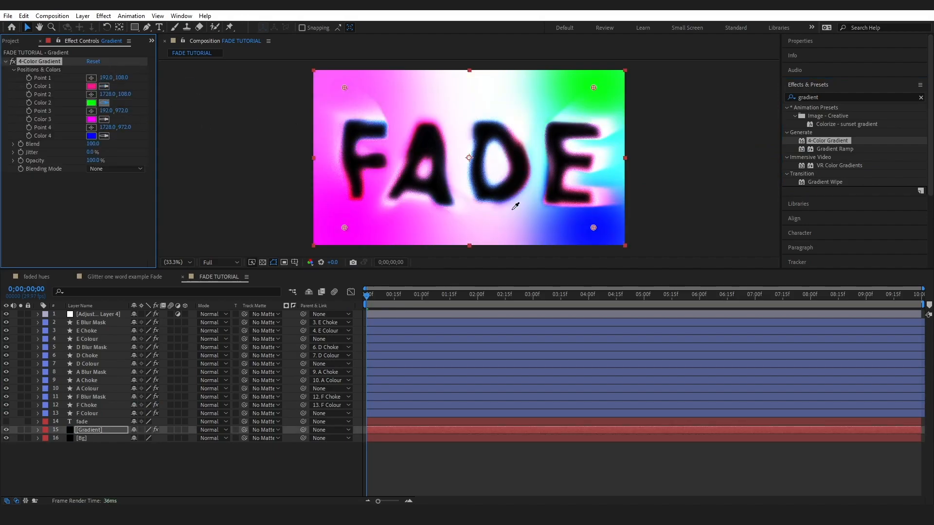
left_click(362, 115)
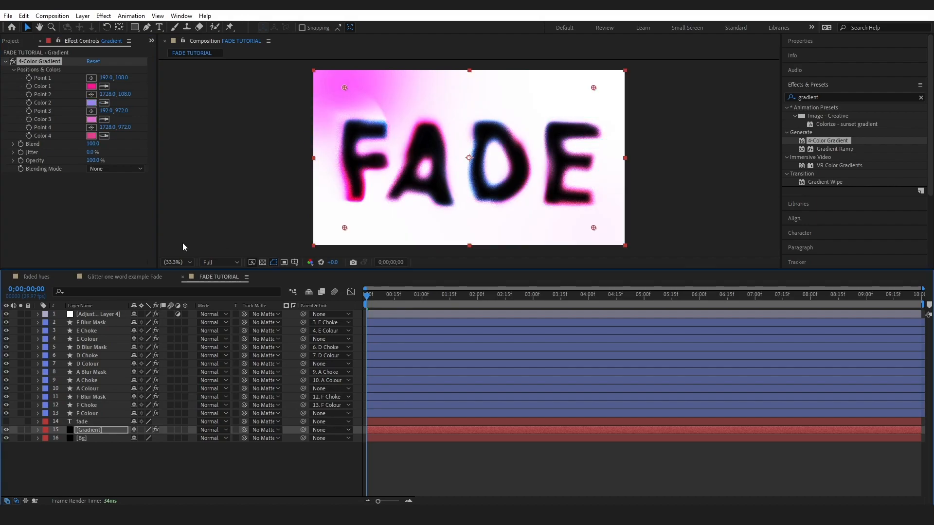
- With the adjustment layer temporarily hidden, rearrange the four gradient points and set the gradient's Jitter to 100% and Opacity to 46%
left_click(6, 314)
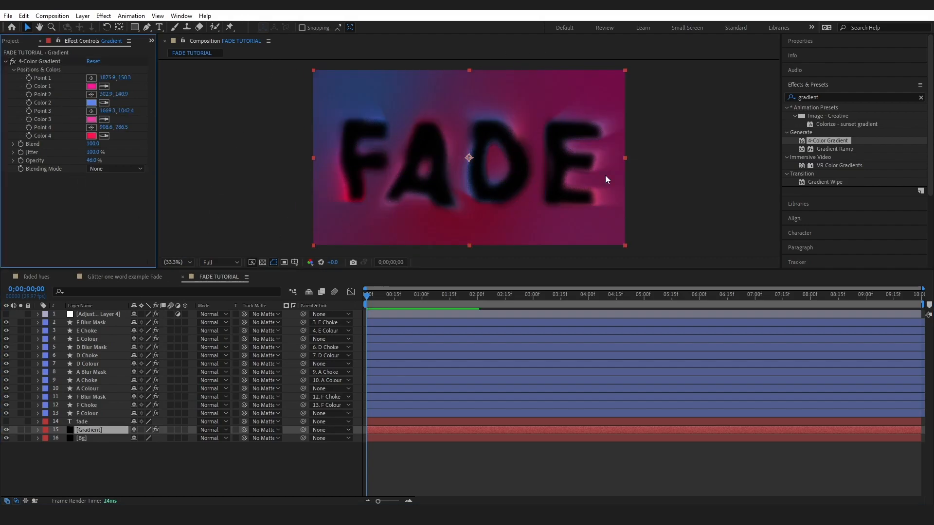
left_click(6, 314)
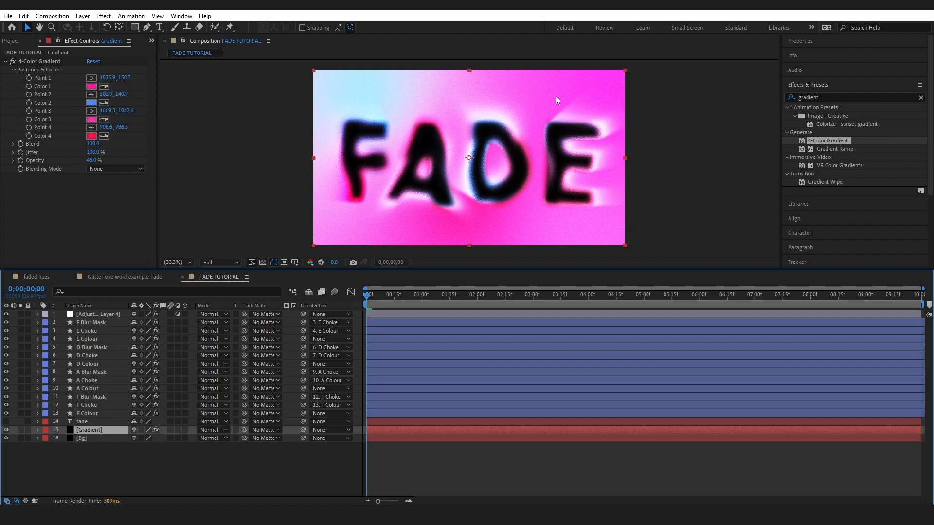
- Apply the CC Burn Film effect to the Gradient solid and set its Burn to 61
left_click(834, 96)
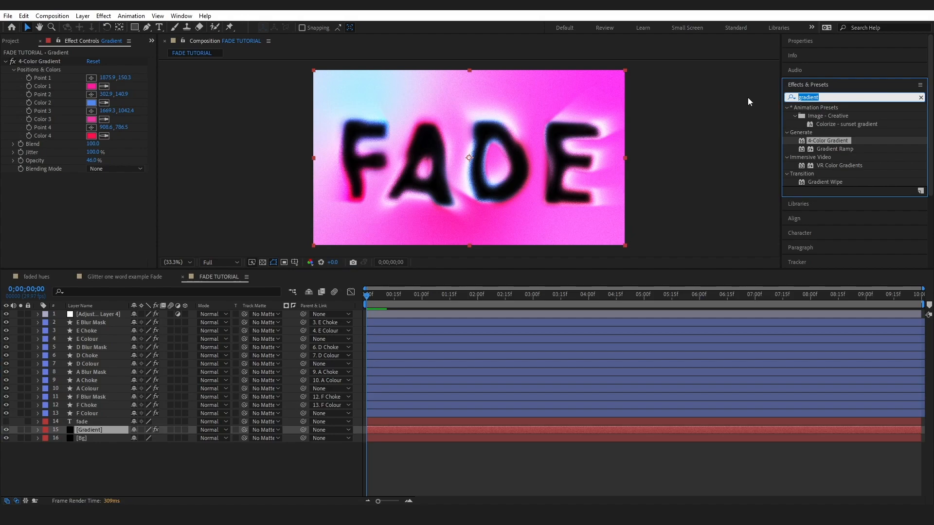
type("burn")
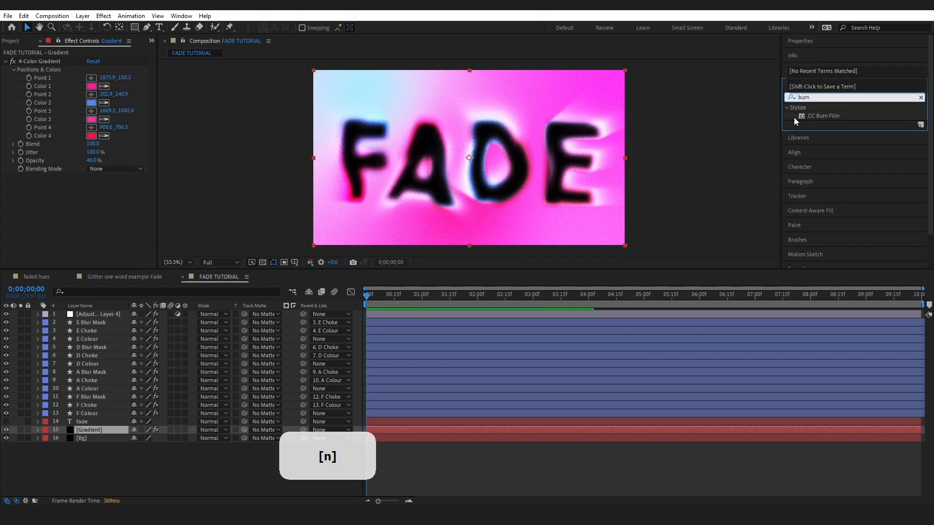
mouse_move(825, 117)
left_mouse_down()
mouse_move(253, 268)
mouse_move(104, 430)
left_mouse_up()
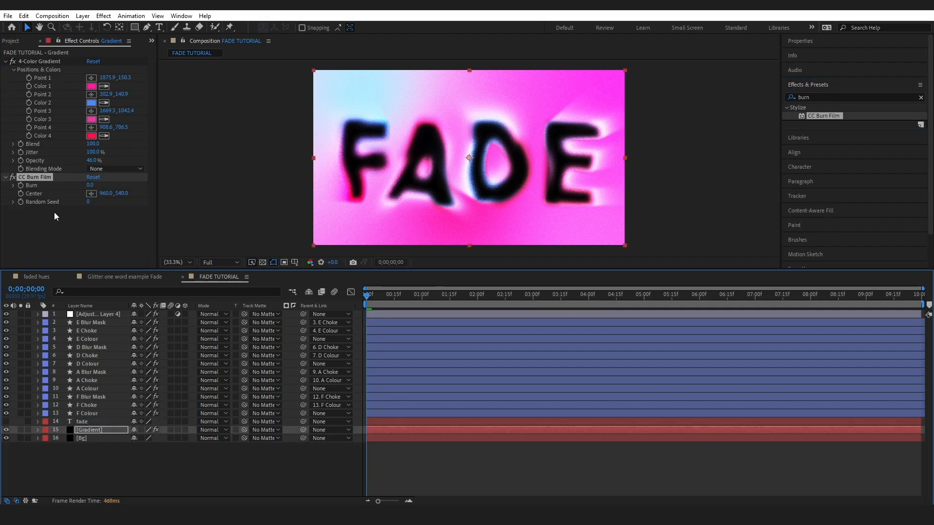
mouse_move(92, 187)
left_mouse_down()
mouse_move(133, 180)
mouse_move(69, 157)
left_mouse_up()
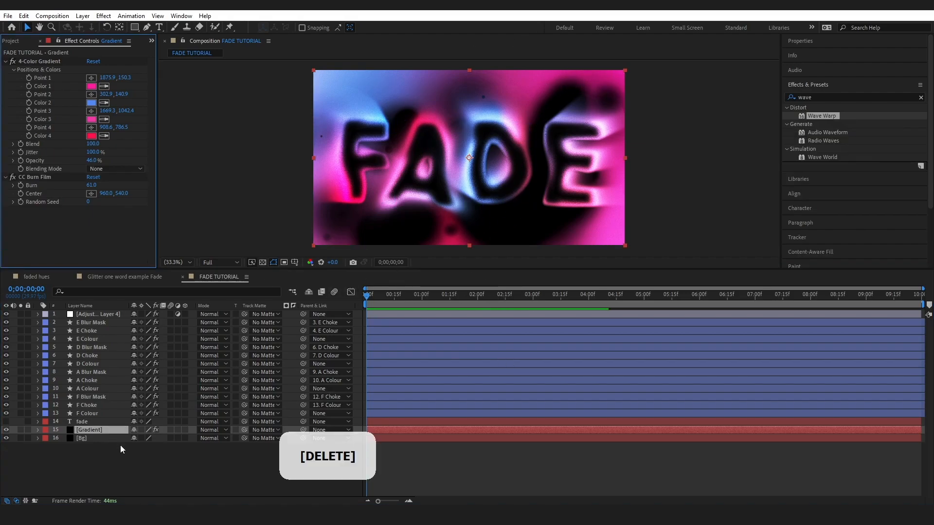
- Copy the Wave Warp effect from the F Colour layer to the Gradient solid and set its Pinning to All Edges
left_click(89, 414)
left_click(45, 194)
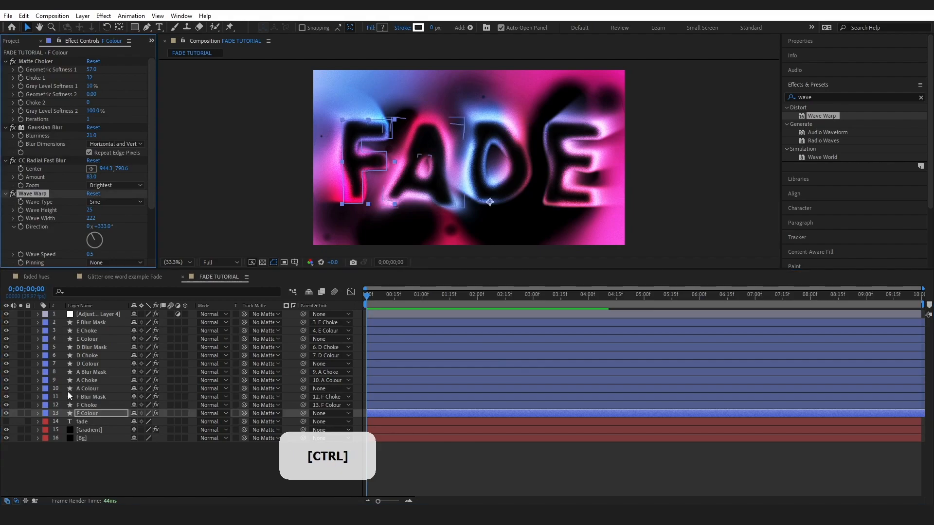
left_click(89, 430)
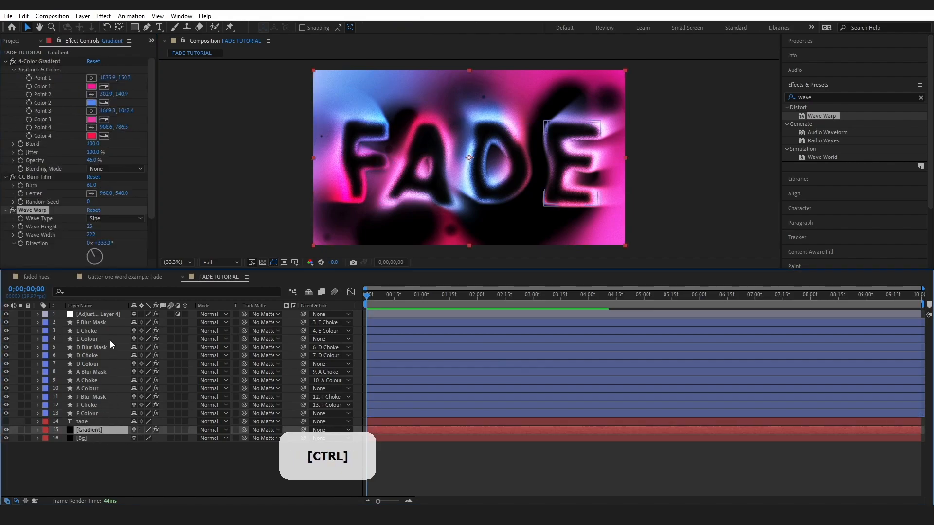
key("ctrl+v")
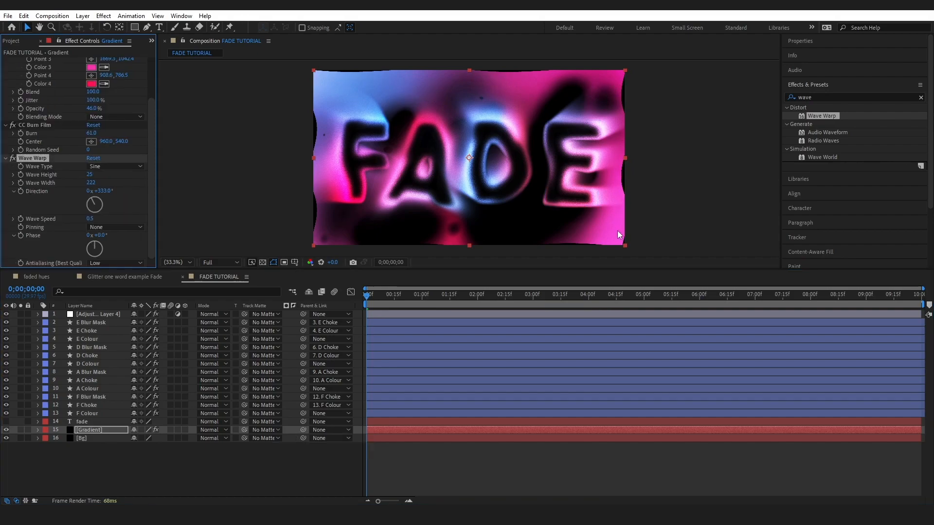
left_click(115, 227)
left_click(115, 248)
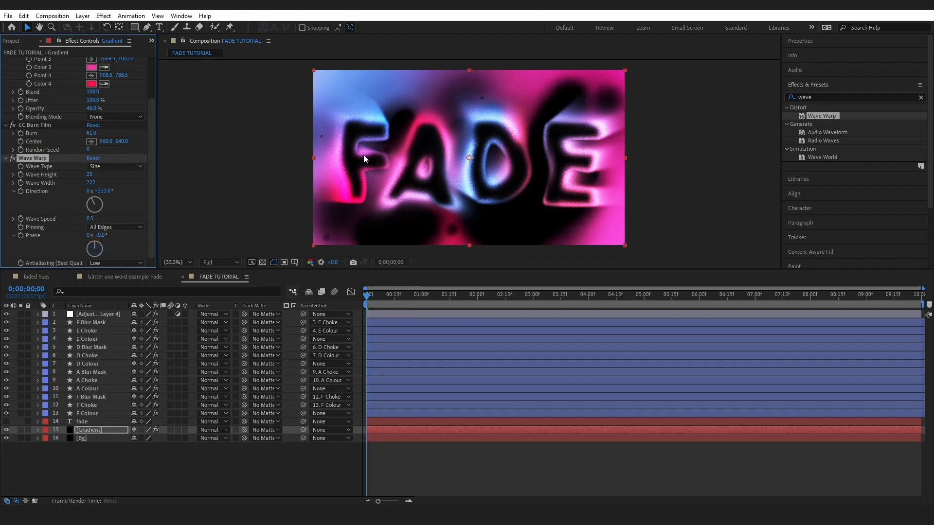
- While previewing the motion, set the Gradient's Wave Warp to Wave Height 328, Wave Width 333 and Wave Speed 0.1
key("space")
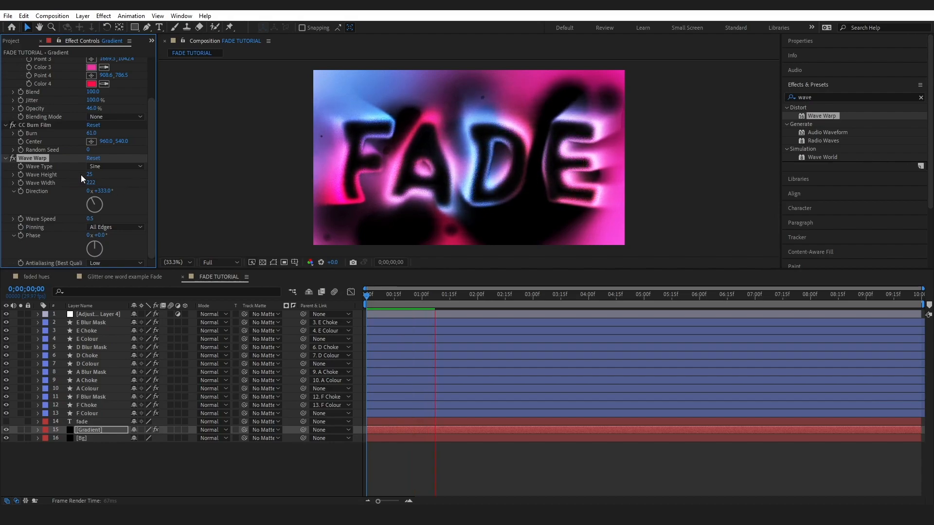
key("space")
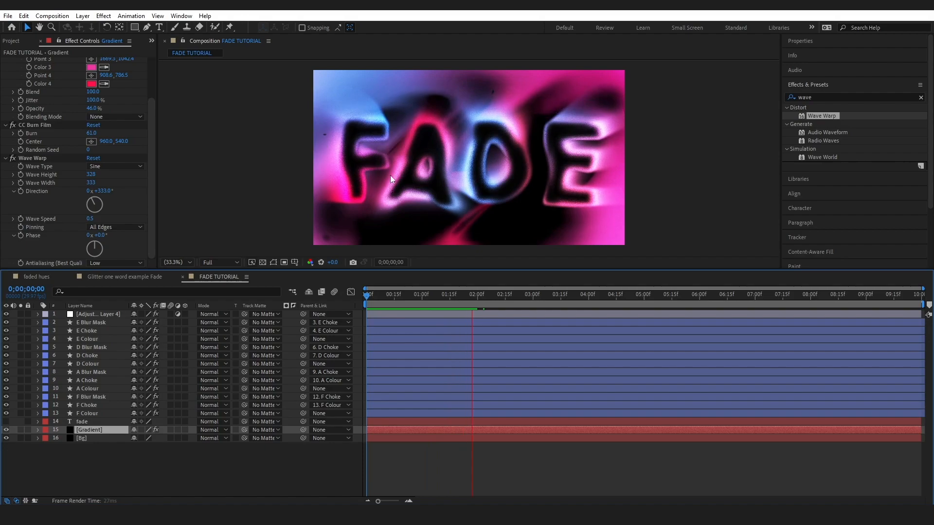
key("space")
left_click(91, 217)
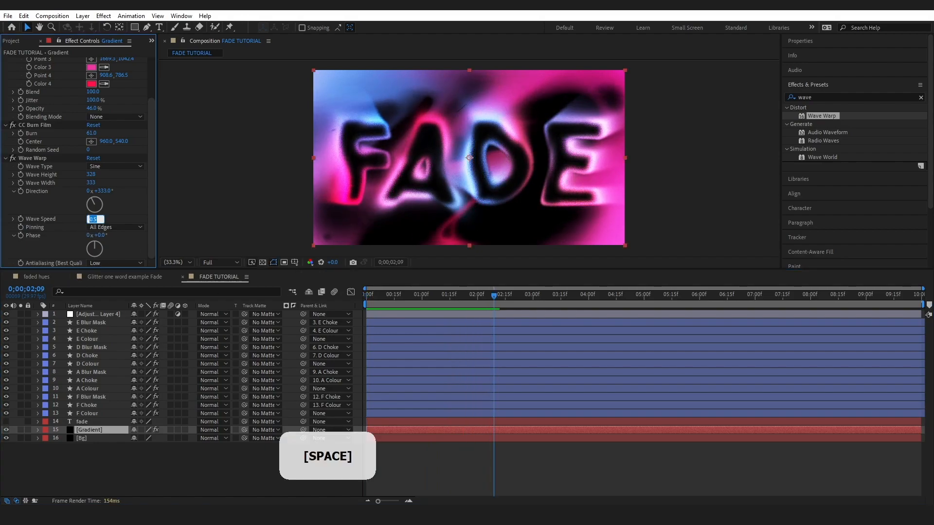
type("0.1")
key("Return")
- Preview the slowed background motion from the start and try other Random Seed values for the Gradient's CC Burn Film effect
scroll(113, 204, "up", 3)
key("Home")
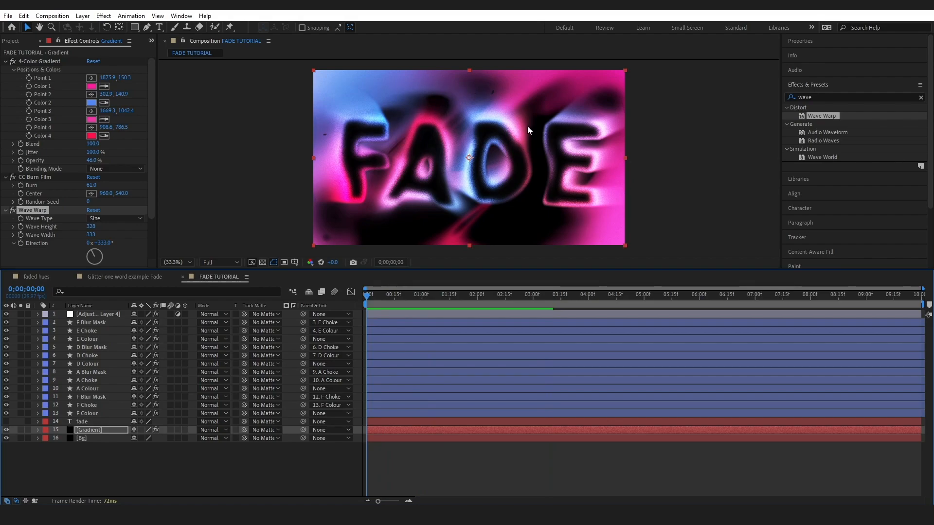
key("space")
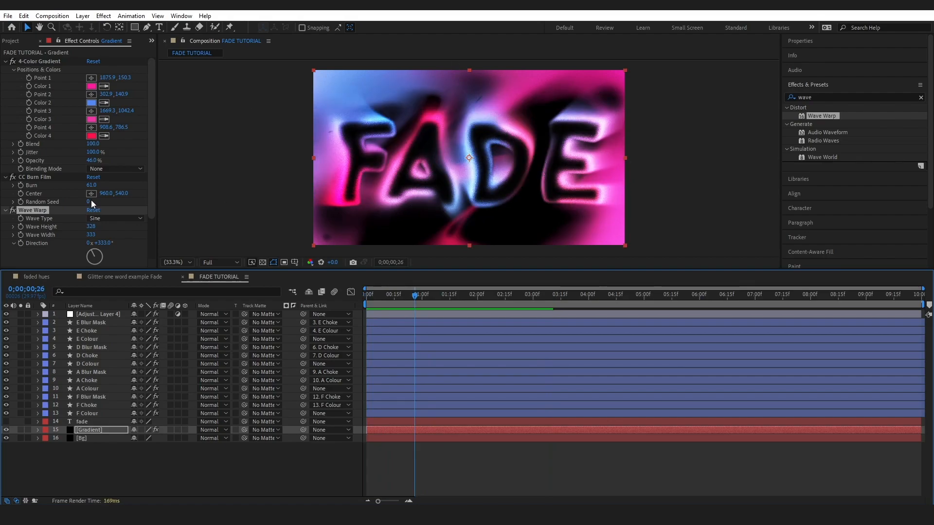
left_click_drag(90, 202, 97, 205)
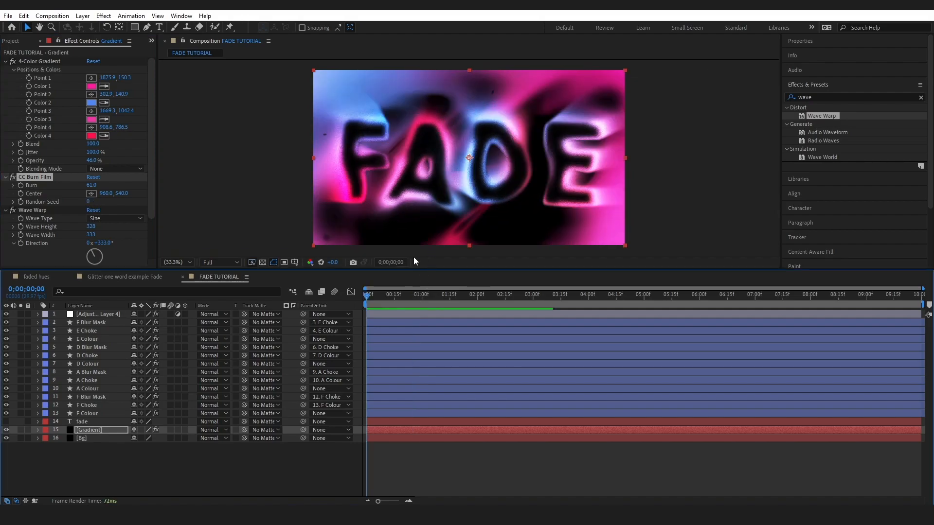
- Apply the Add Grain effect to the adjustment layer and set its Viewing Mode to Final Output
left_click(921, 97)
left_click(821, 96)
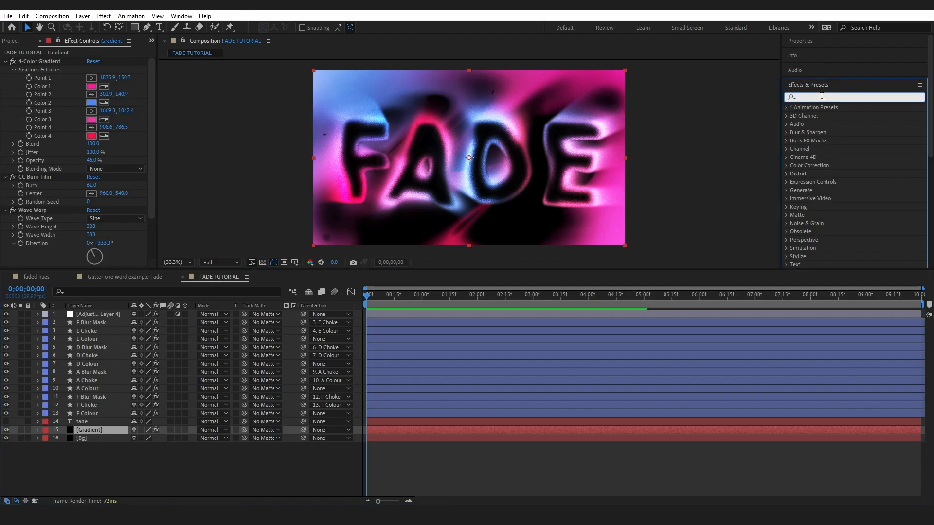
type("add grain")
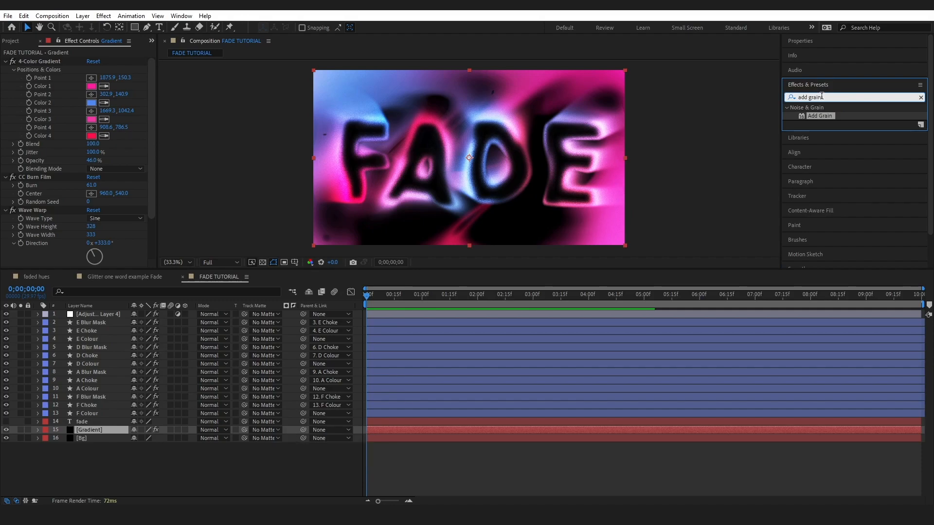
key("ctrl")
left_click_drag(820, 116, 104, 314)
left_click(106, 157)
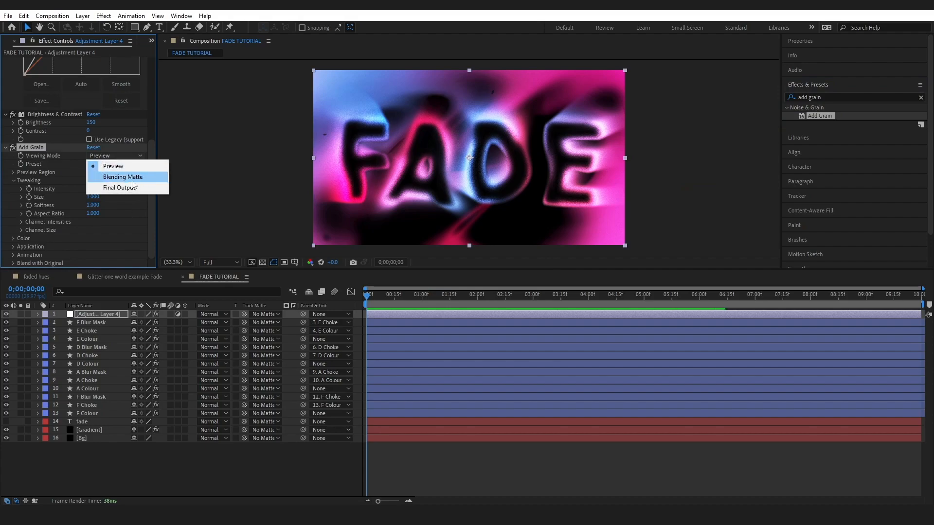
left_click(115, 186)
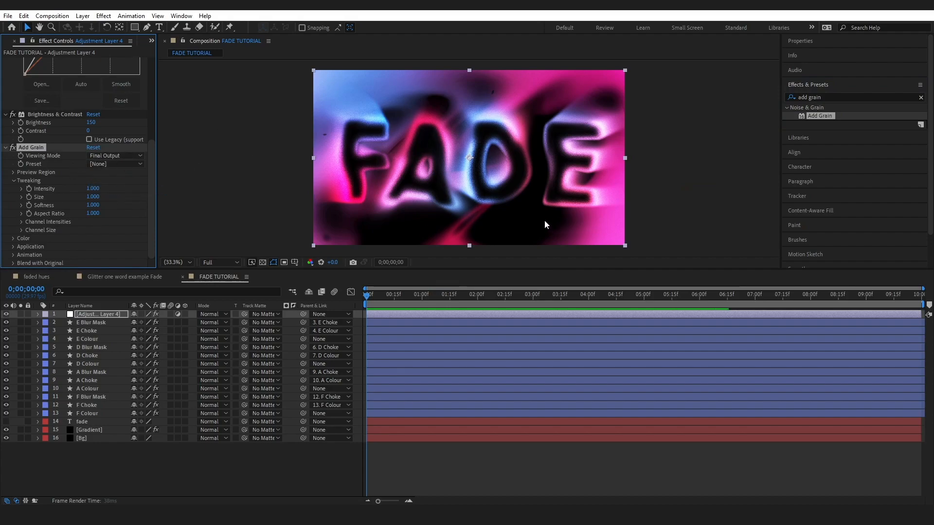
- Set the Add Grain Intensity to 1.5 and preview the finished animation
left_click(92, 189)
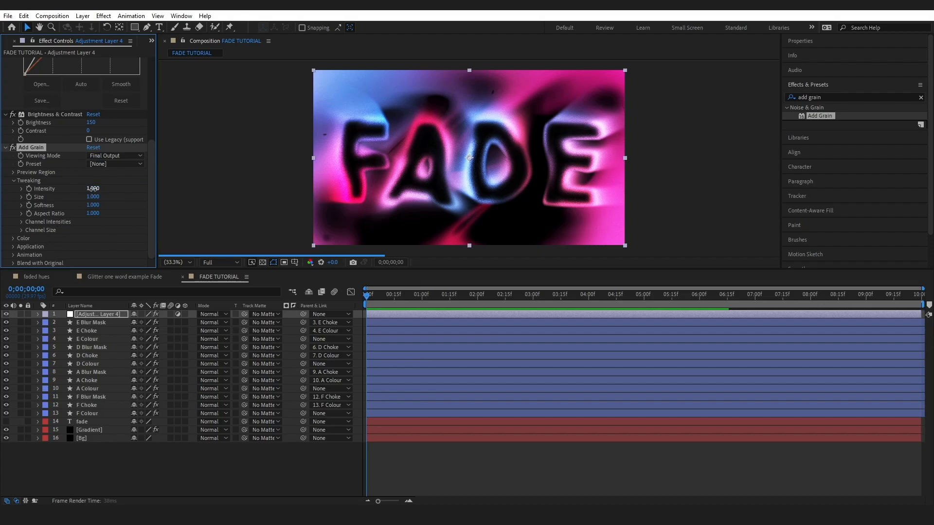
type("1.5")
key("Return")
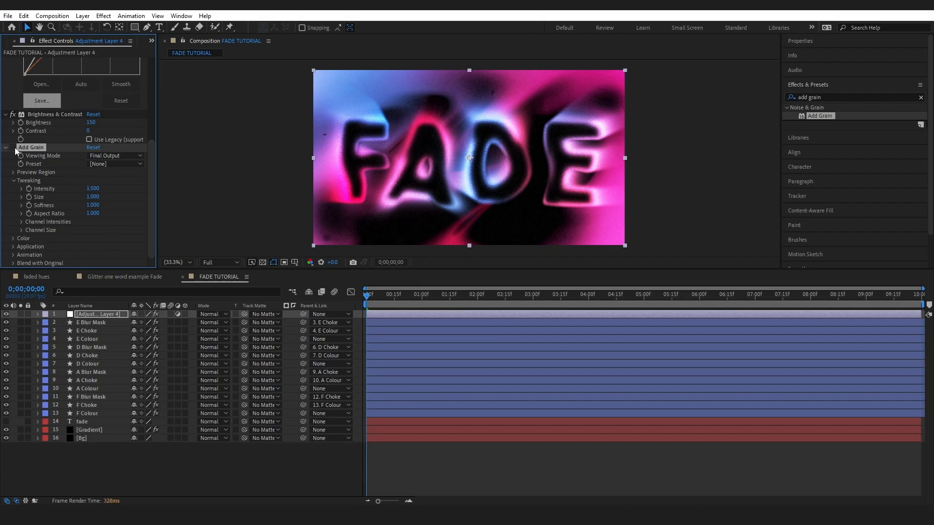
left_click(13, 147)
left_click(368, 297)
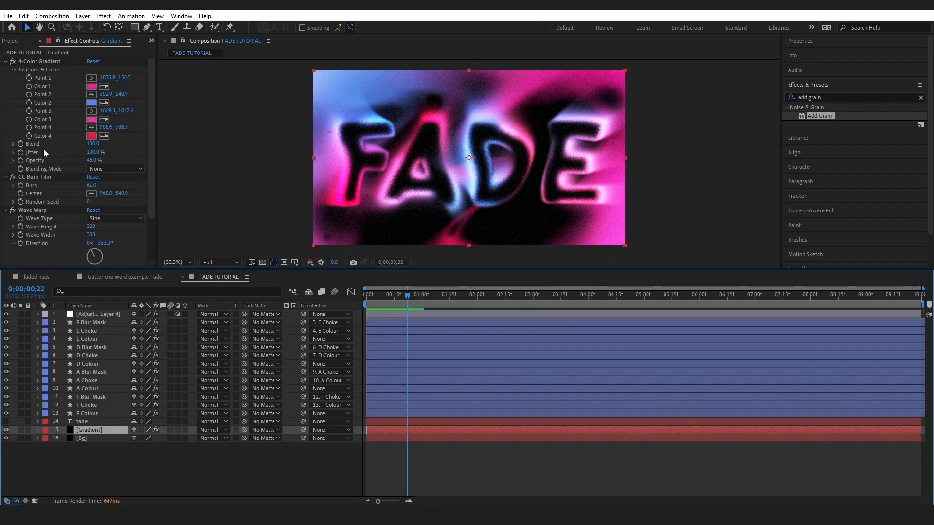
key("space")
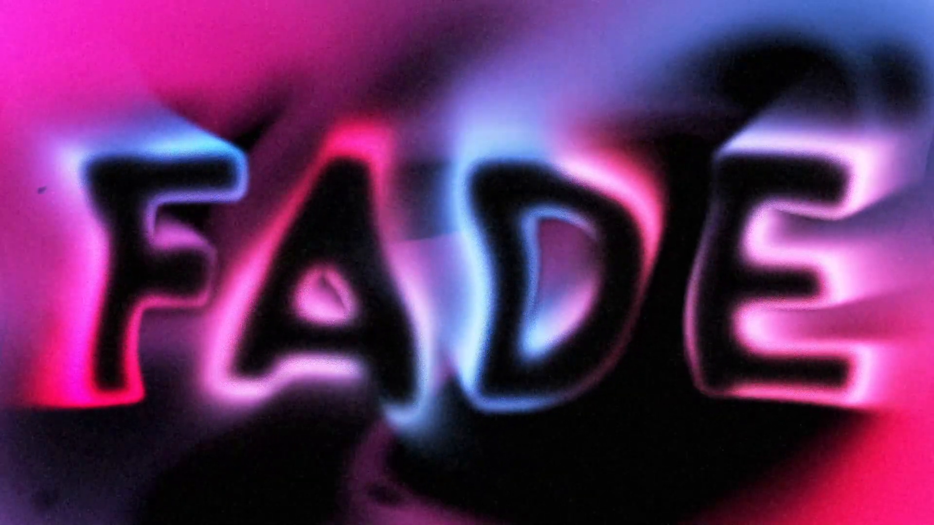